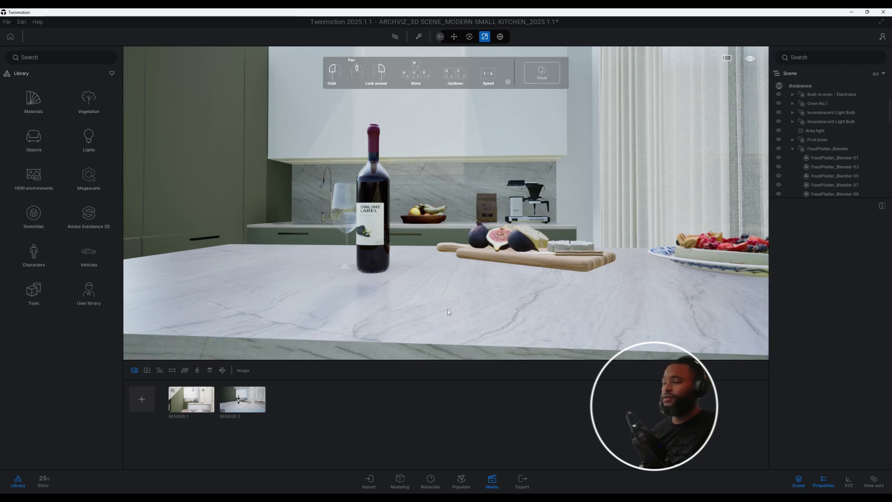
# - Orbit and move the camera around the kitchen island to survey the wine bottle and cheese board
pyautogui.moveTo(448, 312); pyautogui.dragTo(485, 278)
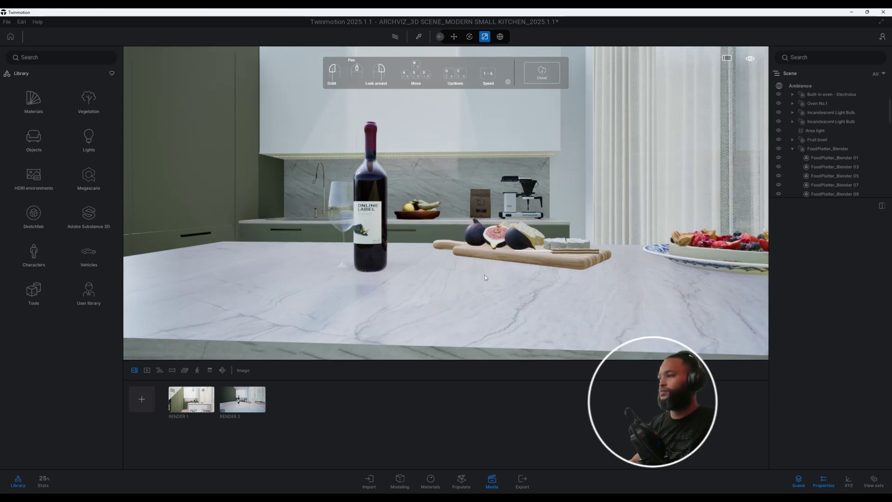
pyautogui.press('s')
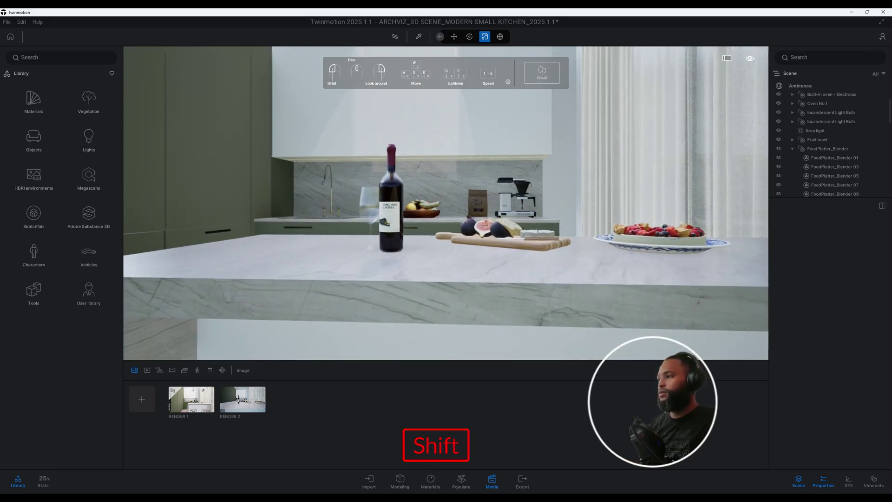
pyautogui.press('e')
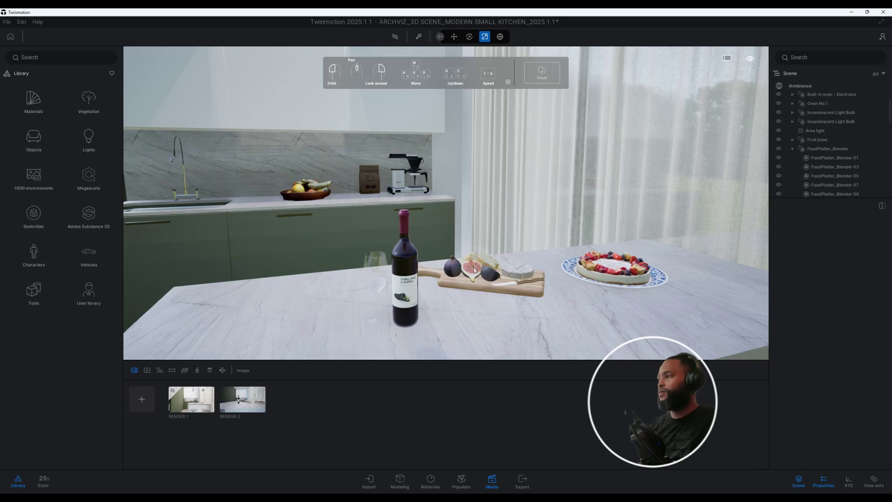
pyautogui.hotkey('shift', 's')
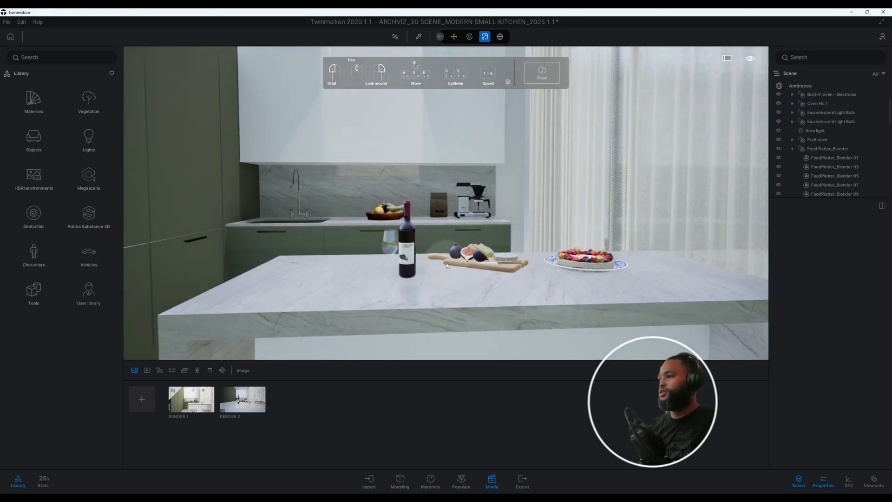
pyautogui.press('w')
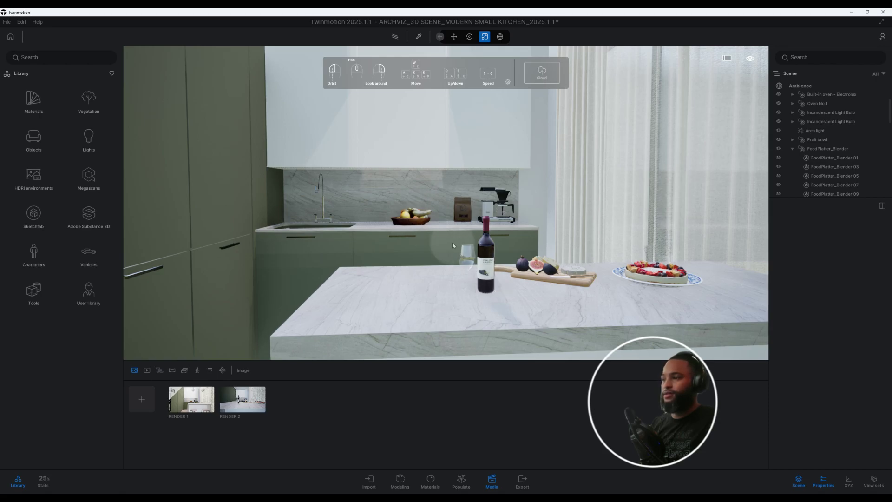
pyautogui.moveTo(453, 242); pyautogui.dragTo(444, 257)
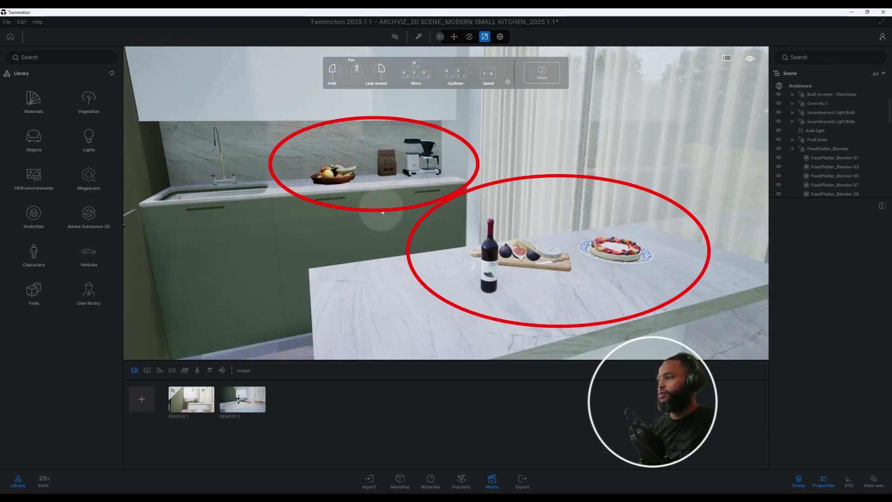
pyautogui.keyDown('shift'); pyautogui.moveTo(382, 212); pyautogui.dragTo(410, 253); pyautogui.keyUp('shift')
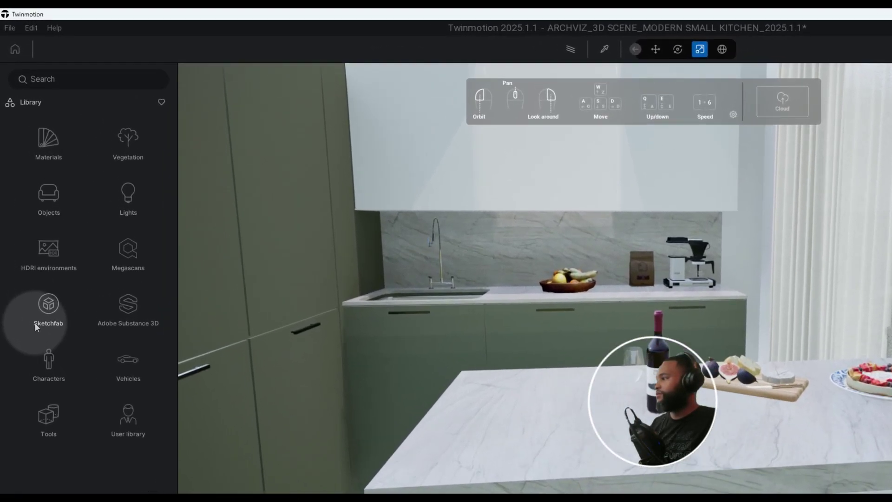
# - Open the Sketchfab library, search 'wine', then replace that search with 'food'
pyautogui.click(34, 215)
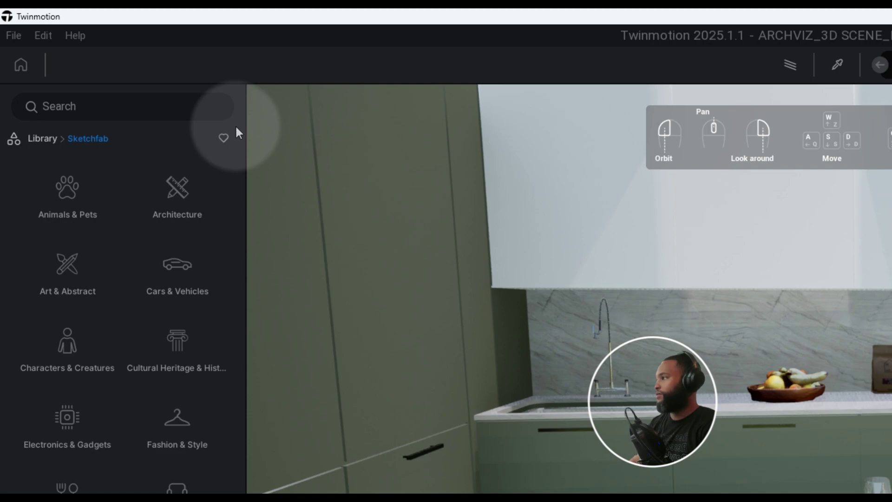
pyautogui.write('wine')
pyautogui.press('Return')
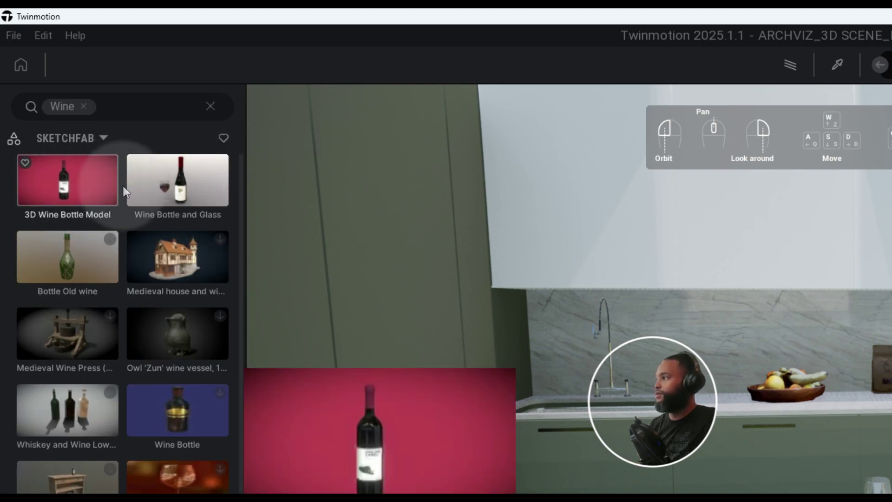
pyautogui.moveTo(178, 181)
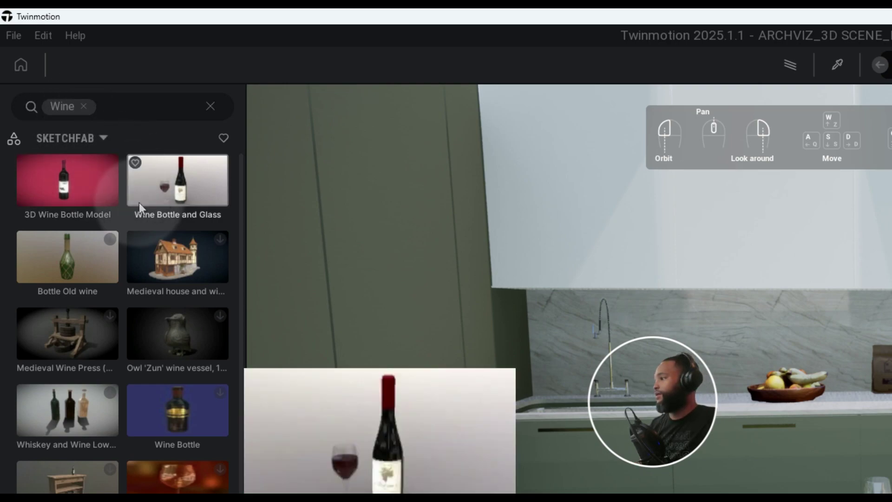
pyautogui.scroll(-1, 154, 408)
pyautogui.scroll(-3, 153, 437)
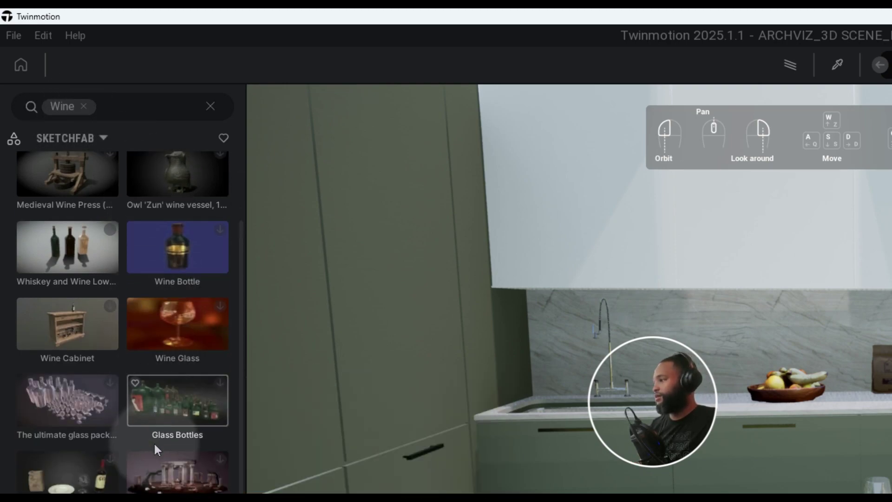
pyautogui.scroll(1, 154, 443)
pyautogui.scroll(1, 154, 442)
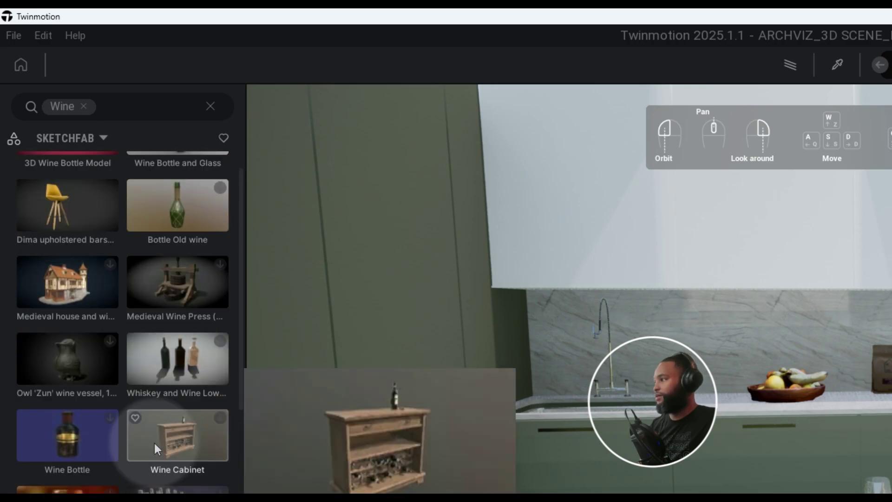
pyautogui.scroll(1, 157, 437)
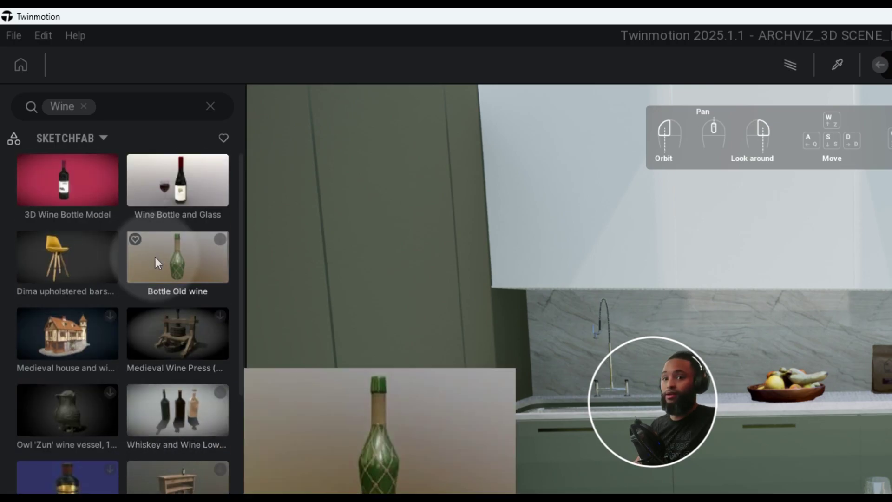
pyautogui.click(84, 106)
pyautogui.write('f')
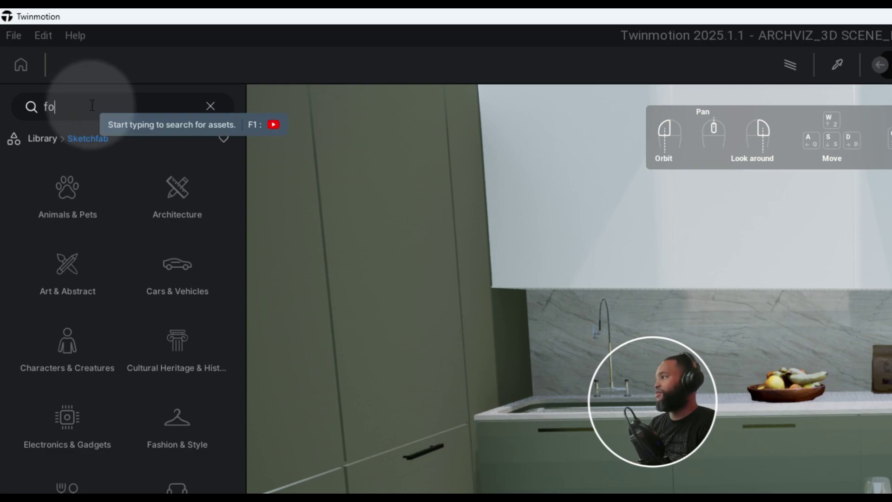
pyautogui.write('od')
pyautogui.press('Return')
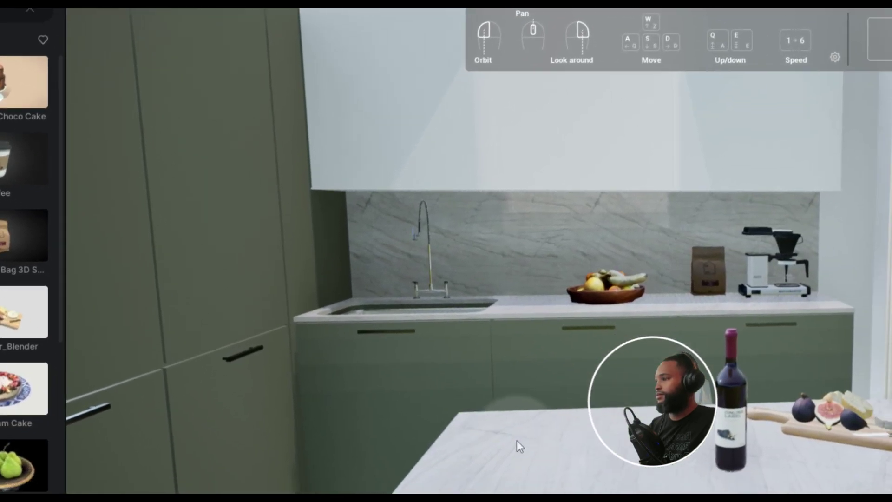
pyautogui.moveTo(69, 268); pyautogui.dragTo(349, 347)
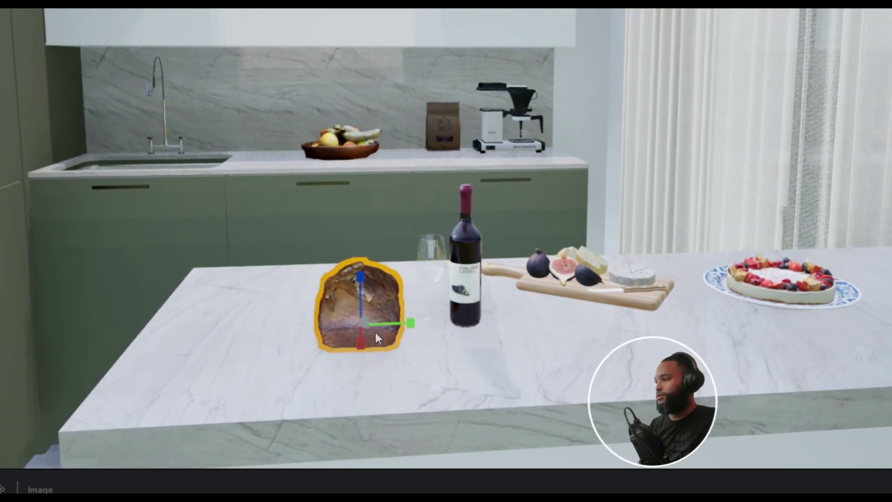
pyautogui.moveTo(376, 333)
pyautogui.mouseDown(button='right')
pyautogui.moveTo(418, 328)
pyautogui.moveTo(448, 344)
pyautogui.moveTo(389, 345)
pyautogui.mouseUp(button='right')
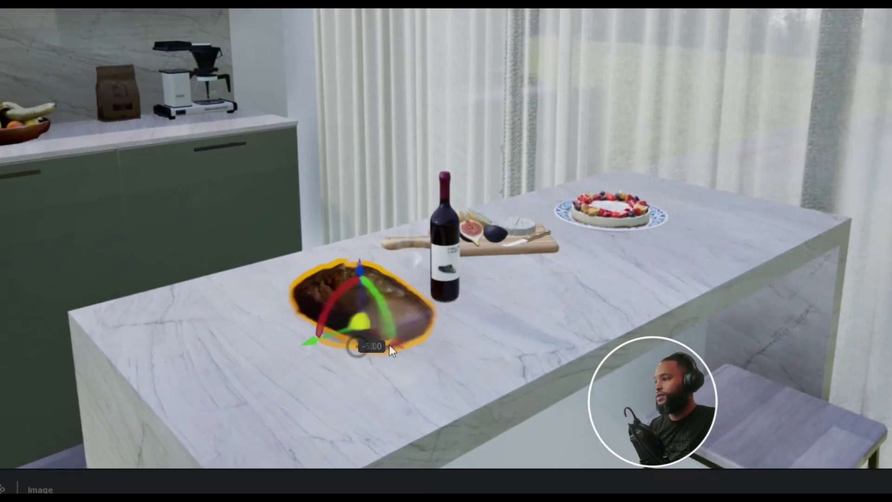
pyautogui.moveTo(390, 345)
pyautogui.mouseDown()
pyautogui.moveTo(370, 344)
pyautogui.moveTo(458, 310)
pyautogui.mouseUp()
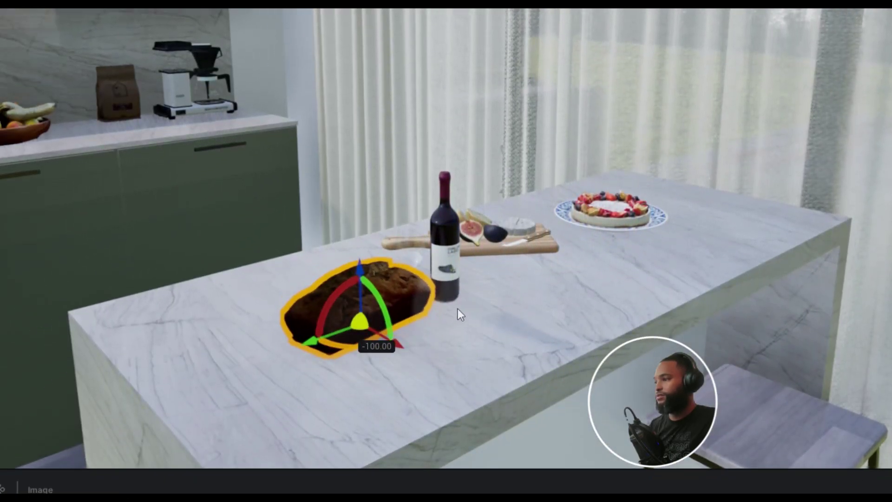
pyautogui.moveTo(458, 309)
pyautogui.mouseDown(button='right')
pyautogui.moveTo(488, 279)
pyautogui.moveTo(376, 338)
pyautogui.mouseUp(button='right')
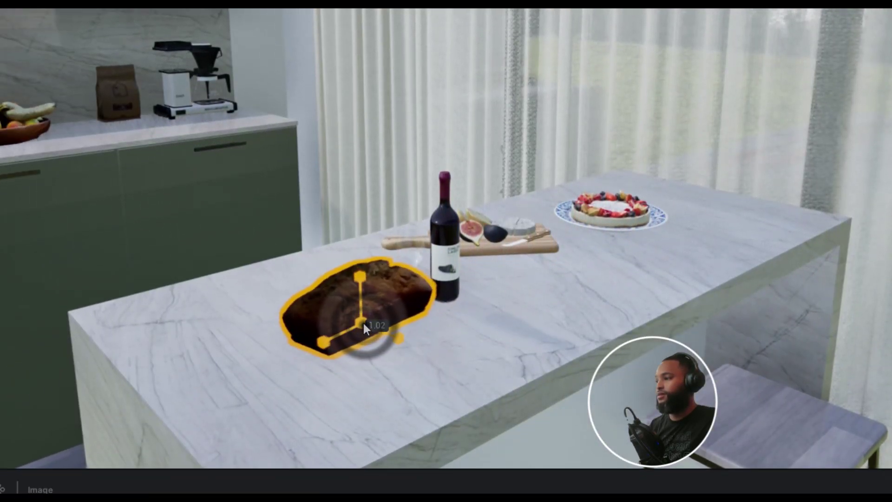
pyautogui.moveTo(362, 322); pyautogui.dragTo(391, 340)
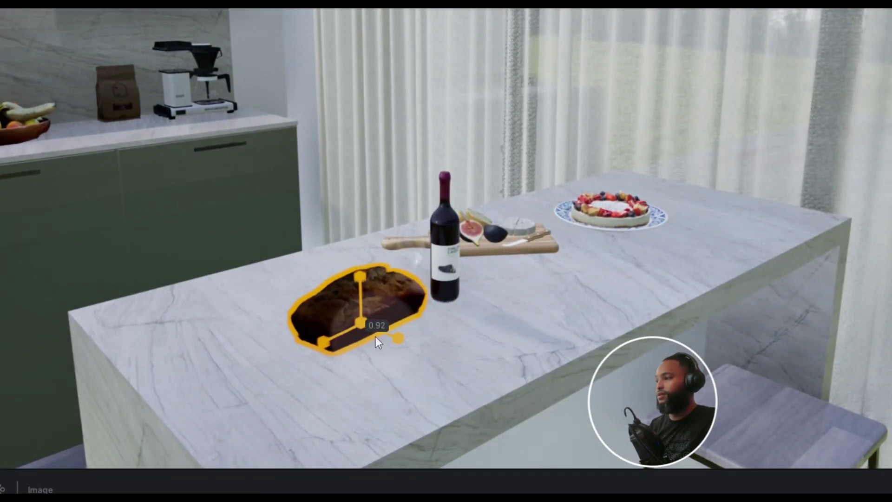
pyautogui.moveTo(391, 341); pyautogui.dragTo(398, 331)
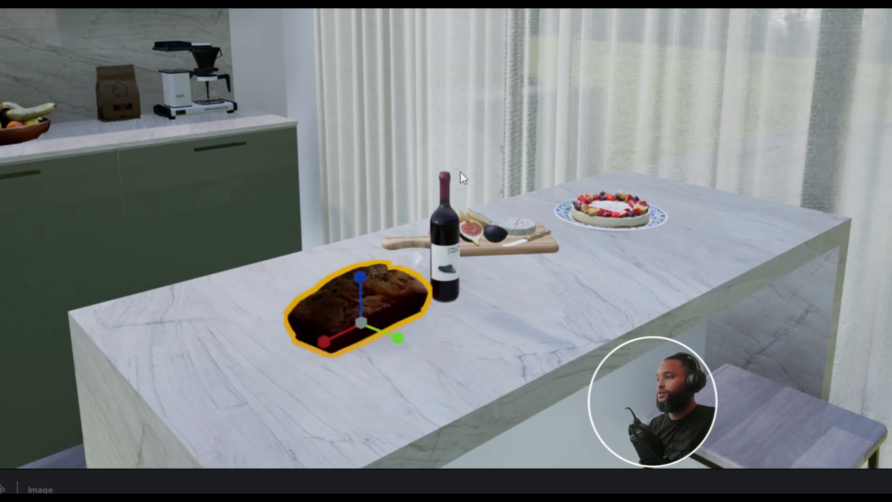
pyautogui.press('Delete')
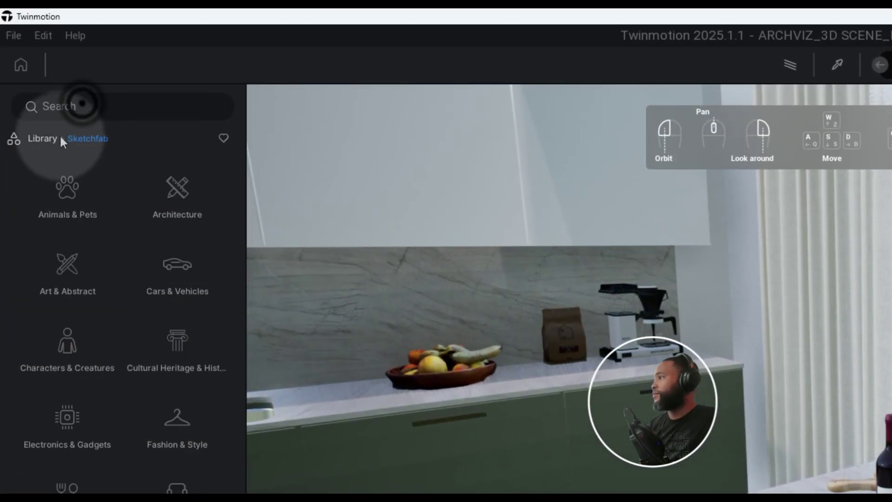
# - Return to the main Library categories and orbit to a front-on countertop view
pyautogui.click(43, 139)
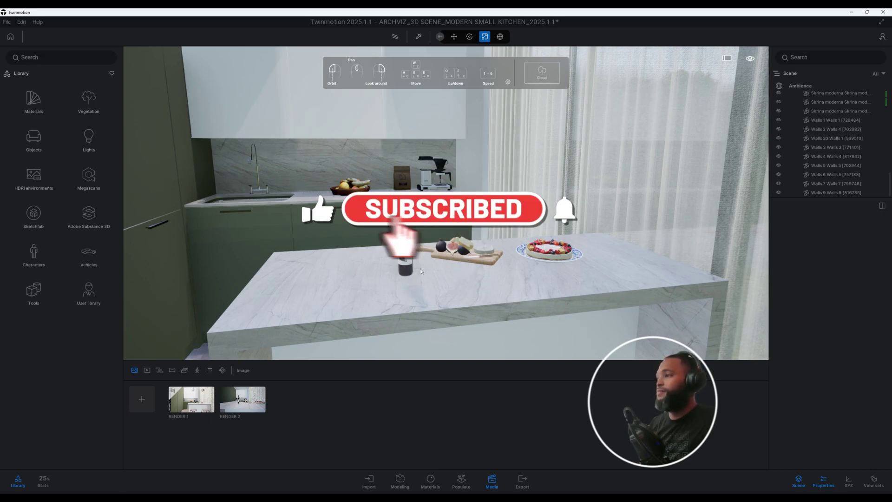
pyautogui.scroll(2, 427, 278)
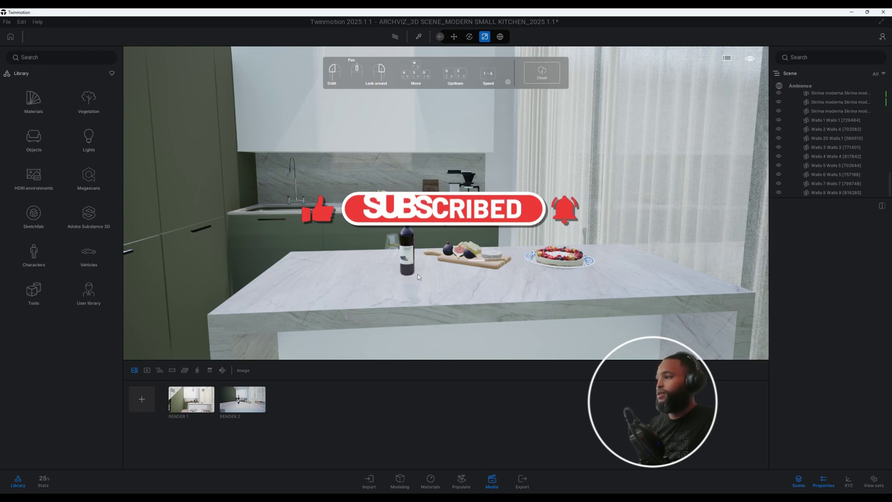
pyautogui.scroll(-2, 417, 276)
pyautogui.scroll(3, 409, 276)
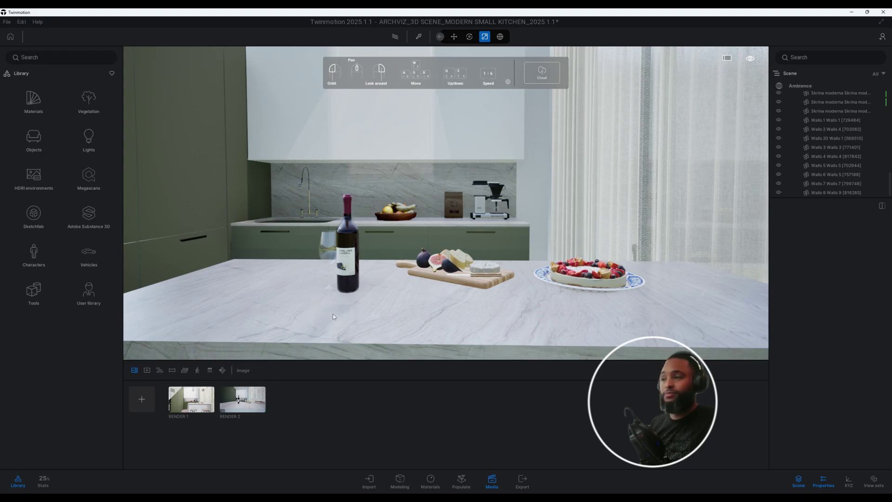
pyautogui.moveTo(331, 311)
pyautogui.keyDown('shift'); pyautogui.mouseDown()
pyautogui.moveTo(348, 313)
pyautogui.moveTo(293, 334)
pyautogui.mouseUp(); pyautogui.keyUp('shift')
# - Level the view and load the RENDER 2 shot, dismissing its context menu twice
pyautogui.click(263, 416)
pyautogui.moveTo(294, 379)
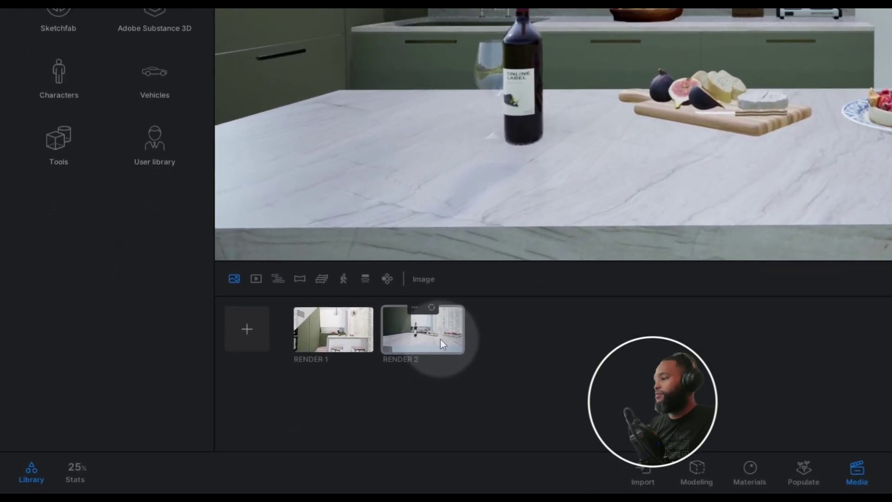
pyautogui.click(251, 402)
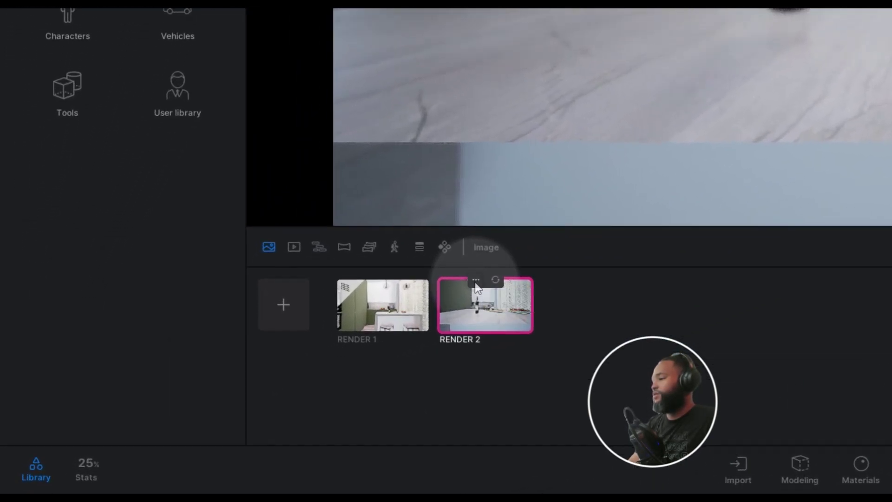
pyautogui.rightClick(240, 389)
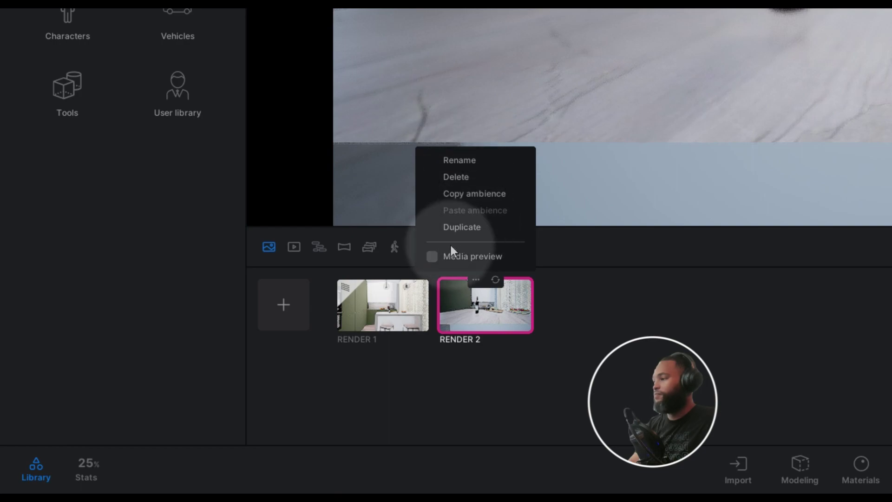
pyautogui.click(480, 307)
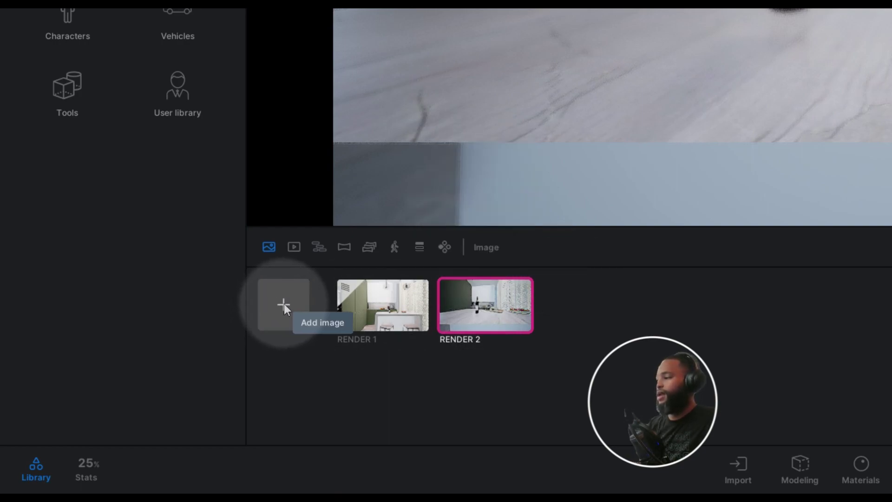
pyautogui.rightClick(500, 298)
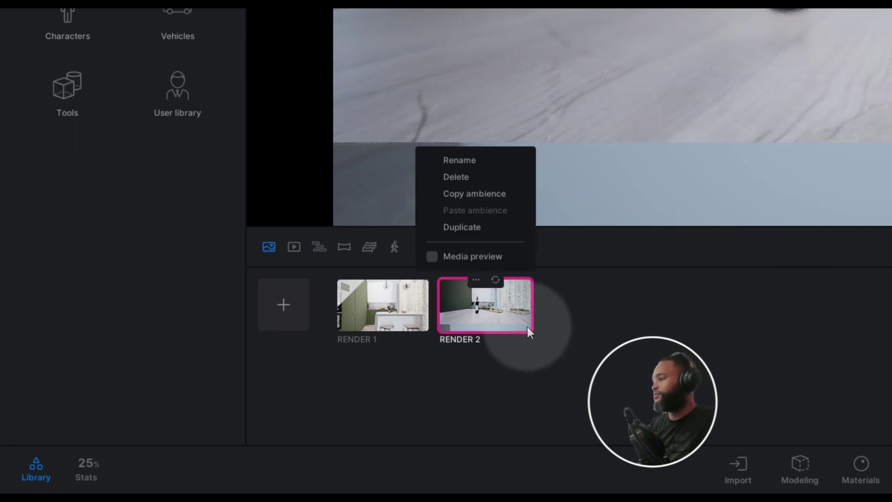
pyautogui.click(508, 303)
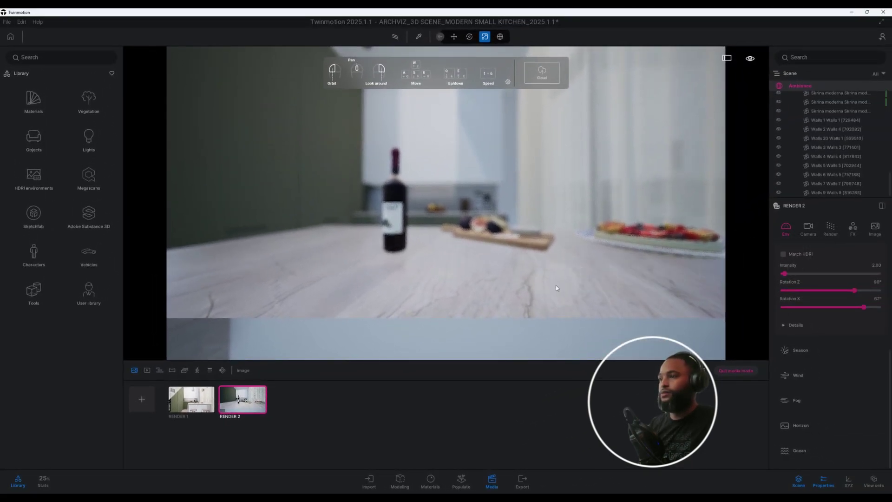
# - Switch the RENDER 2 shot's renderer to Path tracer
pyautogui.click(667, 315)
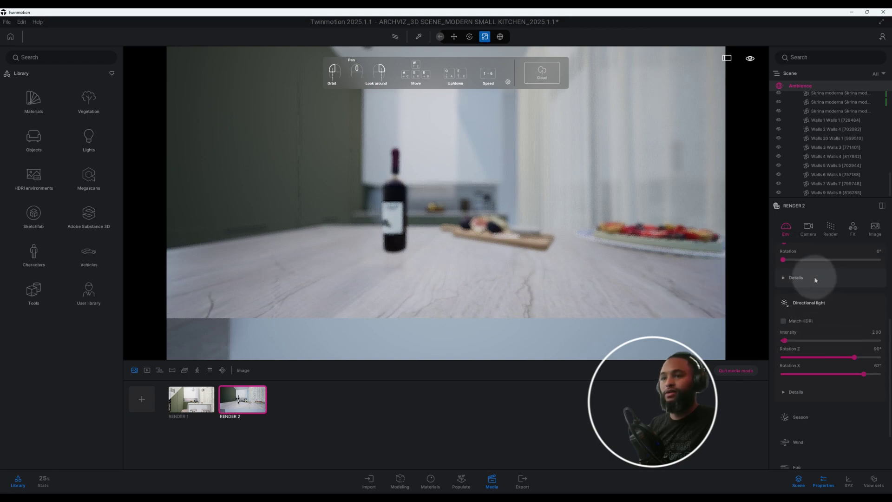
pyautogui.scroll(5, 885, 307)
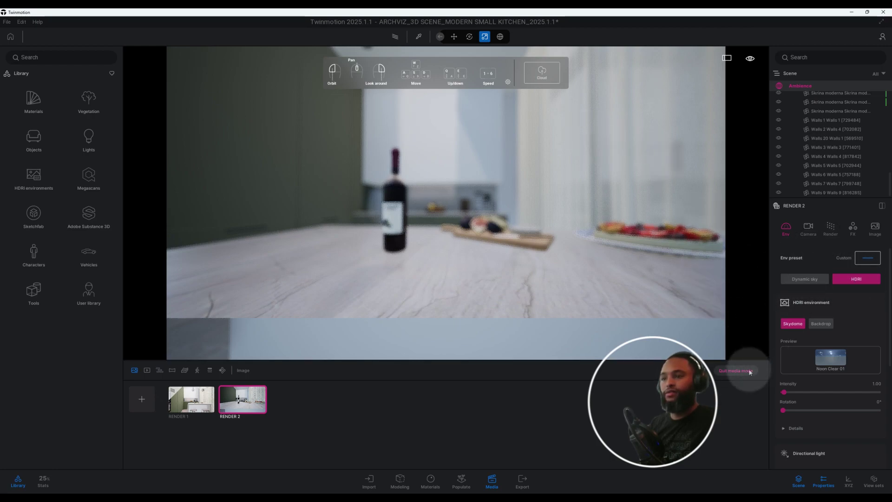
pyautogui.click(830, 230)
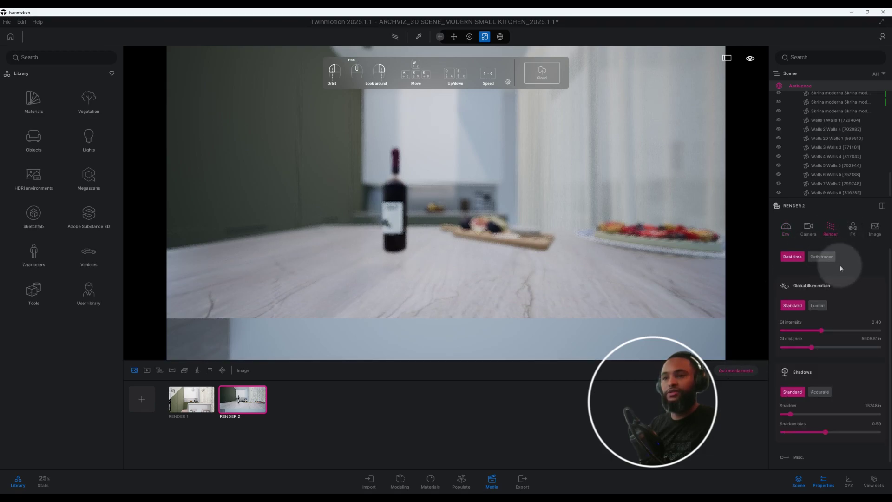
pyautogui.click(830, 256)
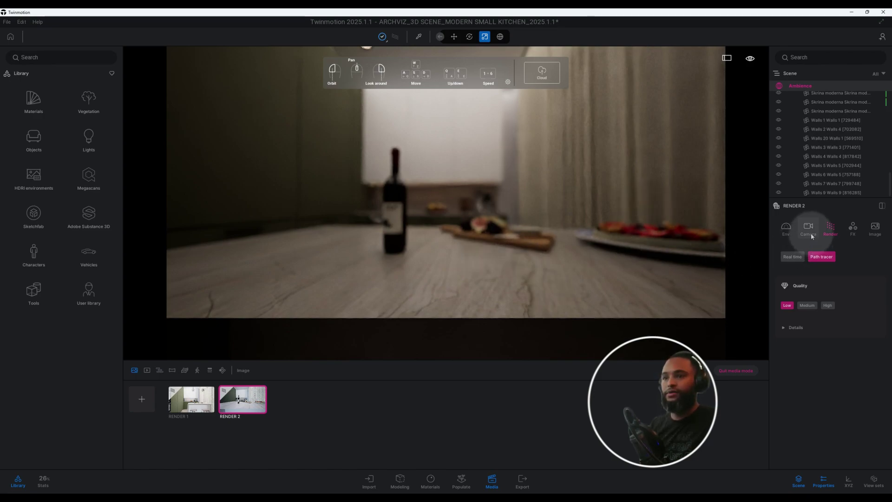
# - Return to Env settings, reselect RENDER 2 and save the project
pyautogui.click(786, 228)
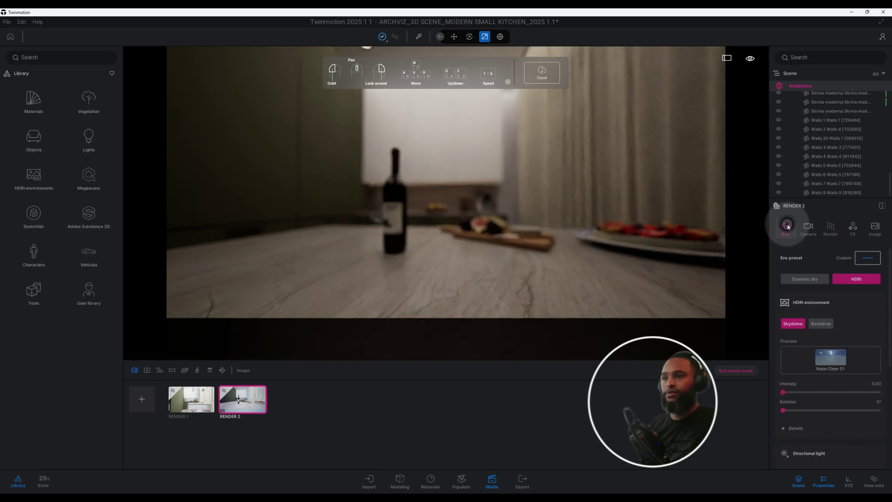
pyautogui.click(736, 370)
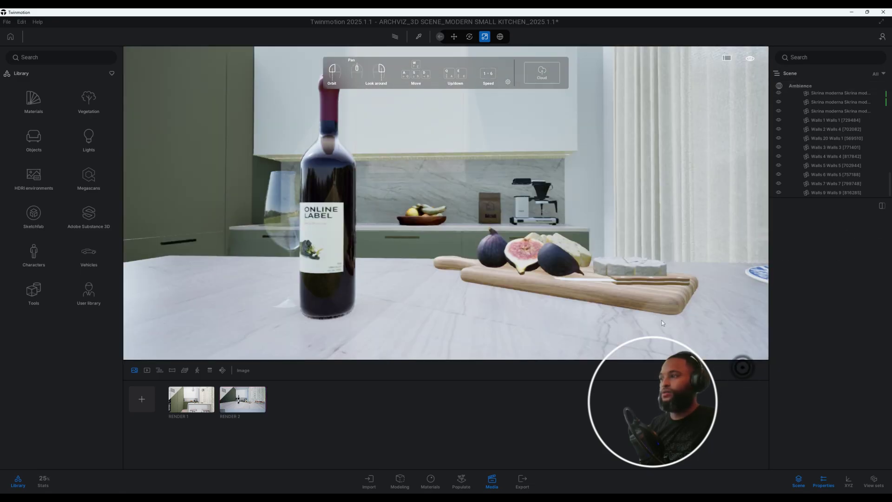
pyautogui.click(252, 408)
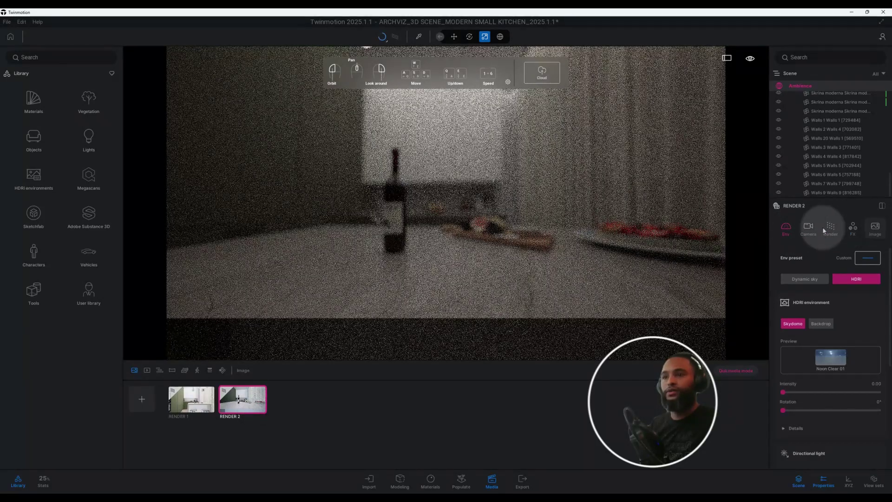
pyautogui.hotkey('ctrl', 's')
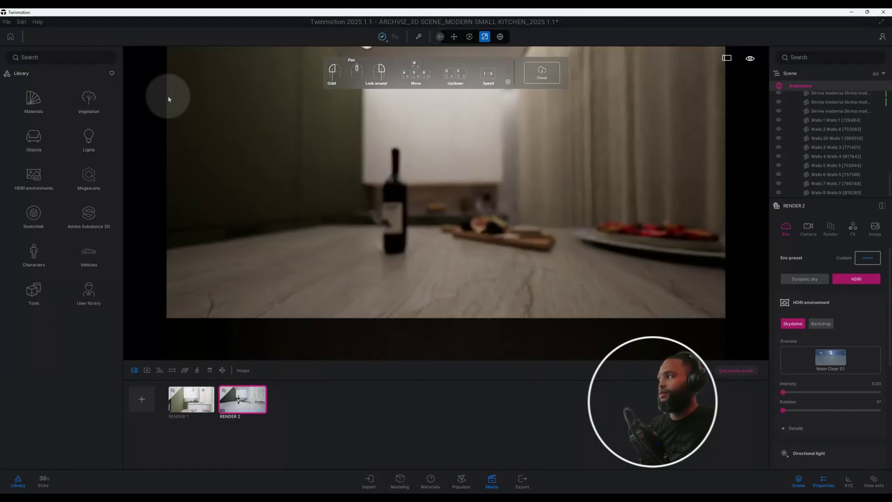
pyautogui.click(7, 21)
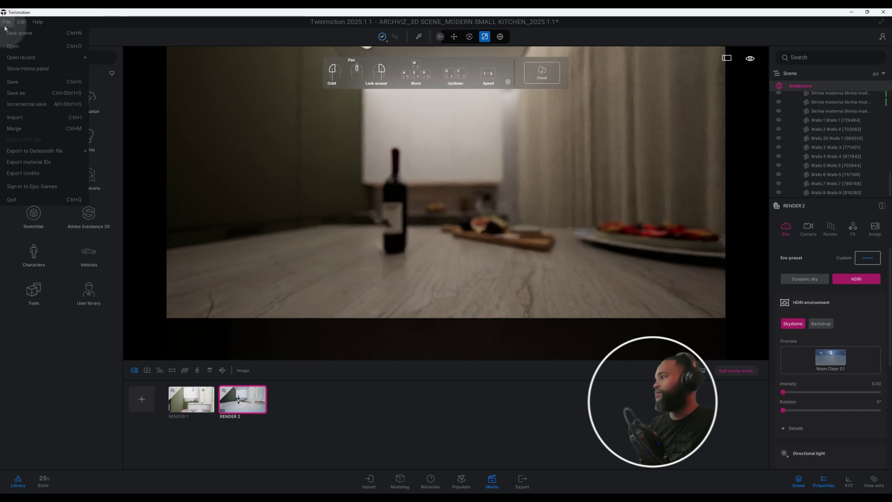
pyautogui.click(43, 116)
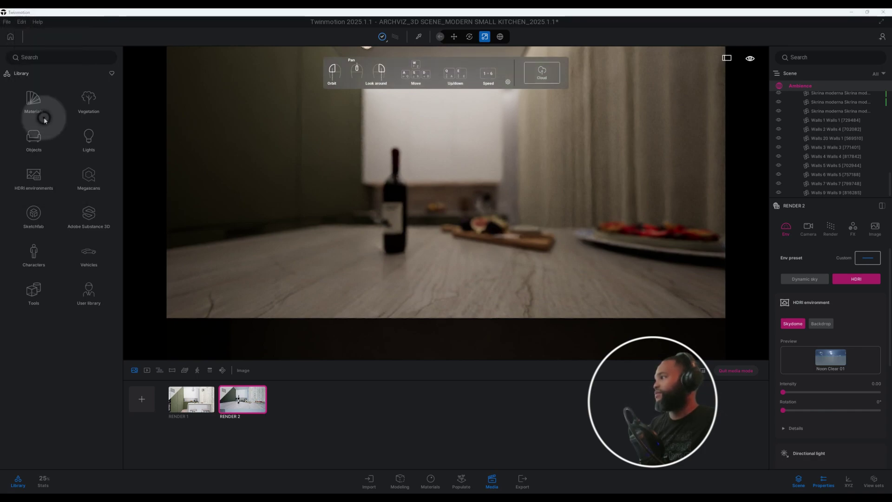
pyautogui.scroll(-2, 368, 230)
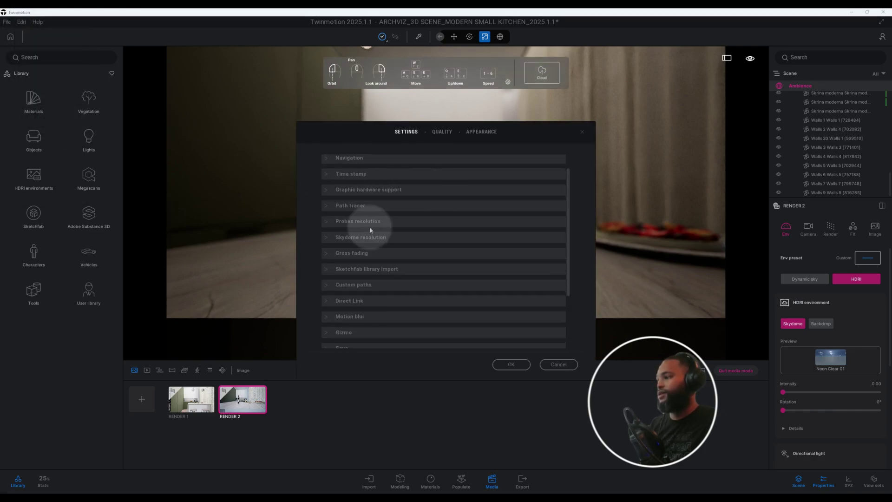
pyautogui.scroll(-1, 367, 233)
pyautogui.scroll(-1, 368, 235)
pyautogui.click(332, 285)
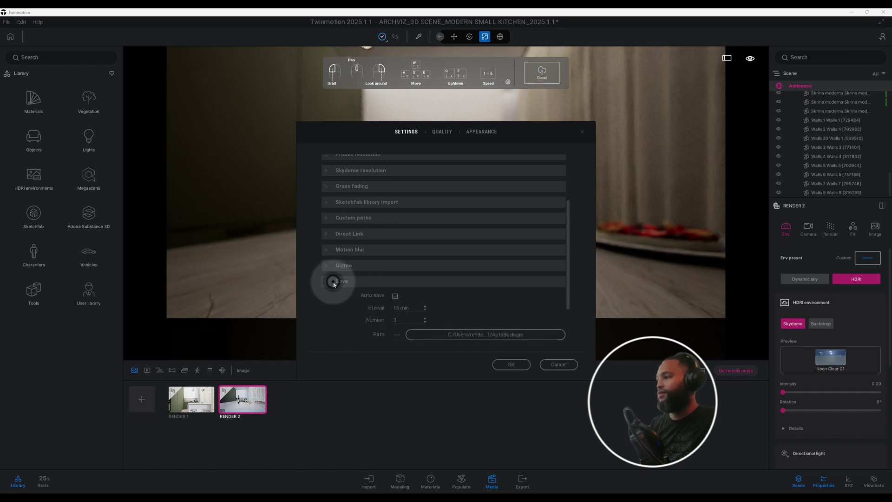
pyautogui.scroll(-1, 418, 298)
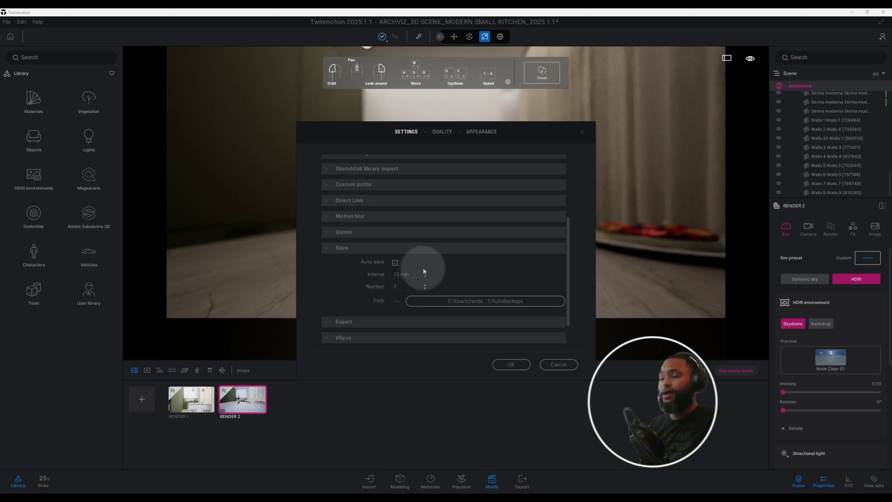
pyautogui.click(511, 364)
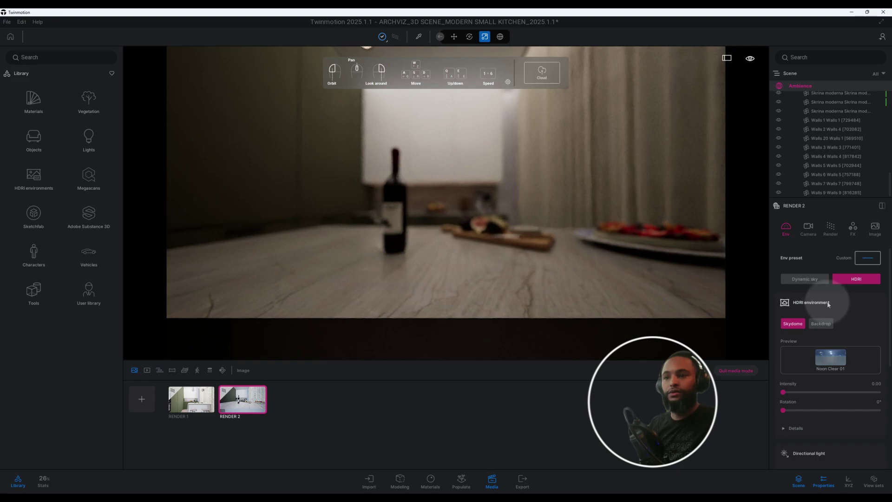
# - Set the RENDER 2 camera exposure to 2.00 and white balance to 6000K
pyautogui.click(807, 227)
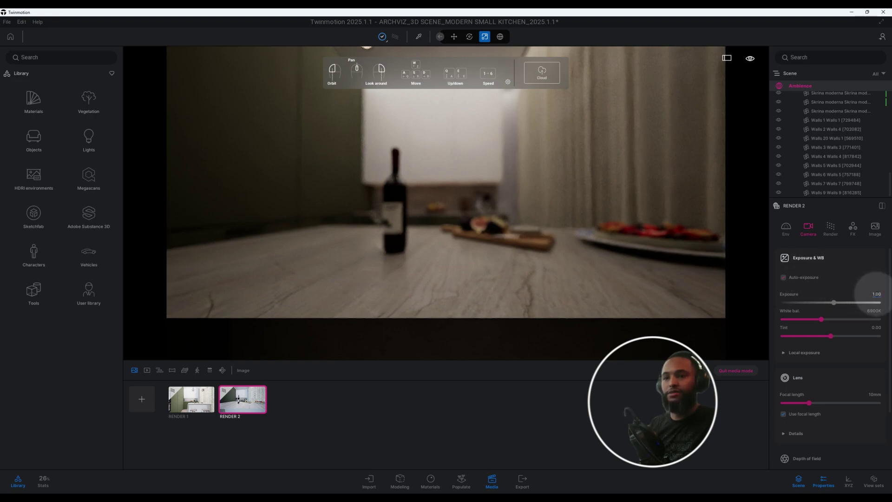
pyautogui.click(876, 294)
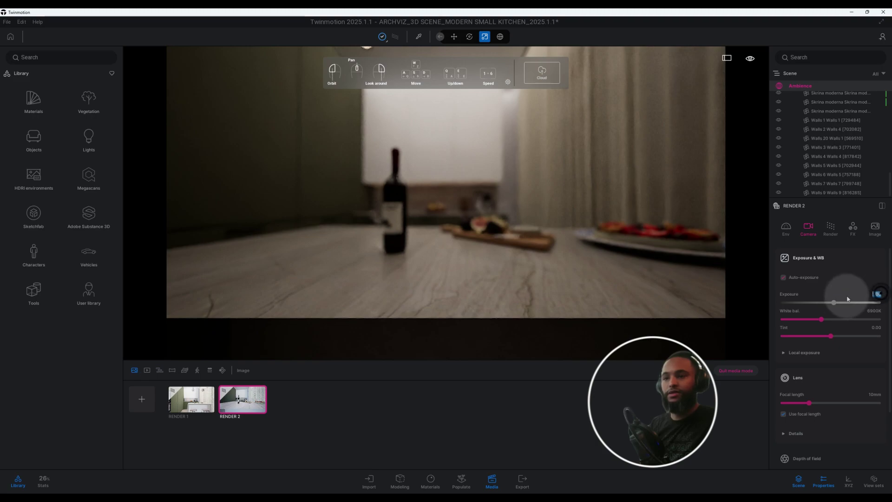
pyautogui.write('2')
pyautogui.press('Return')
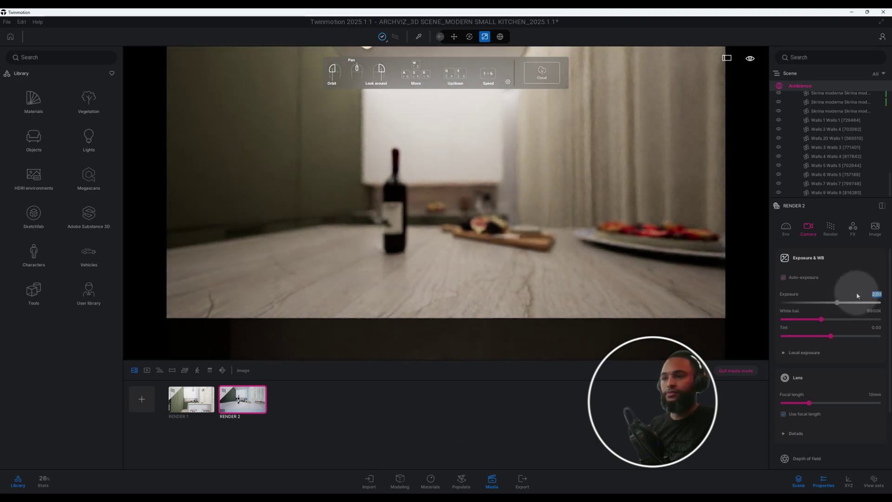
pyautogui.click(874, 311)
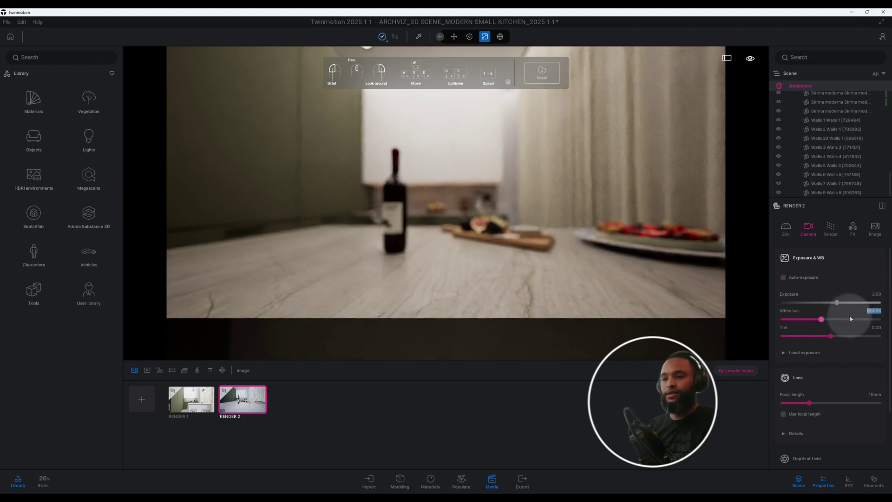
pyautogui.write('6000')
pyautogui.press('Return')
pyautogui.scroll(-1, 851, 337)
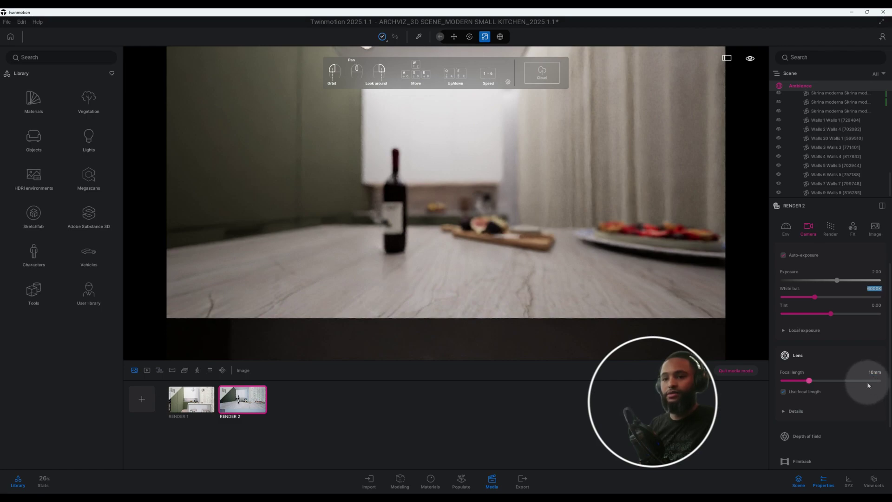
# - Increase the RENDER 2 lens focal length to tighten the frame on the bottle
pyautogui.moveTo(809, 381); pyautogui.dragTo(806, 381)
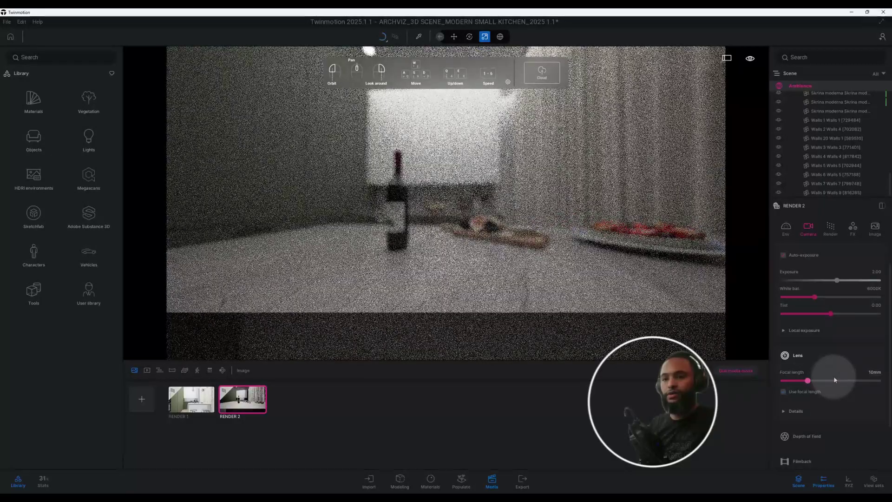
pyautogui.click(868, 376)
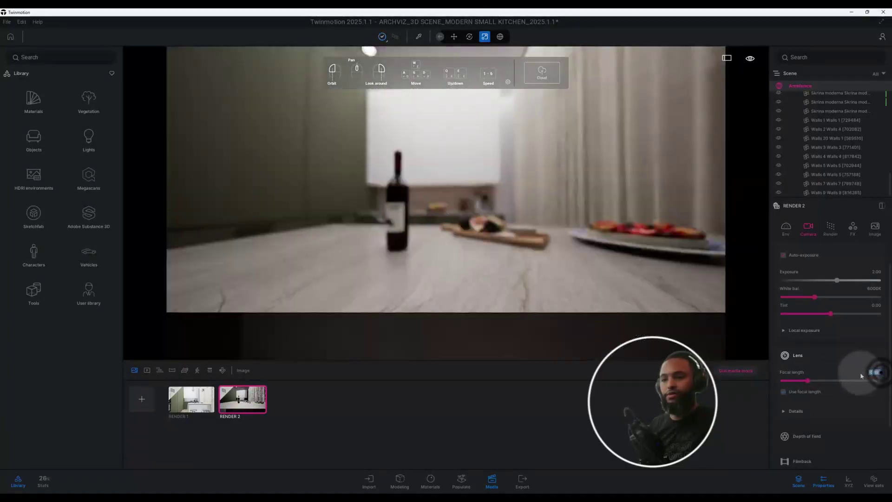
pyautogui.write('1')
pyautogui.press('Return')
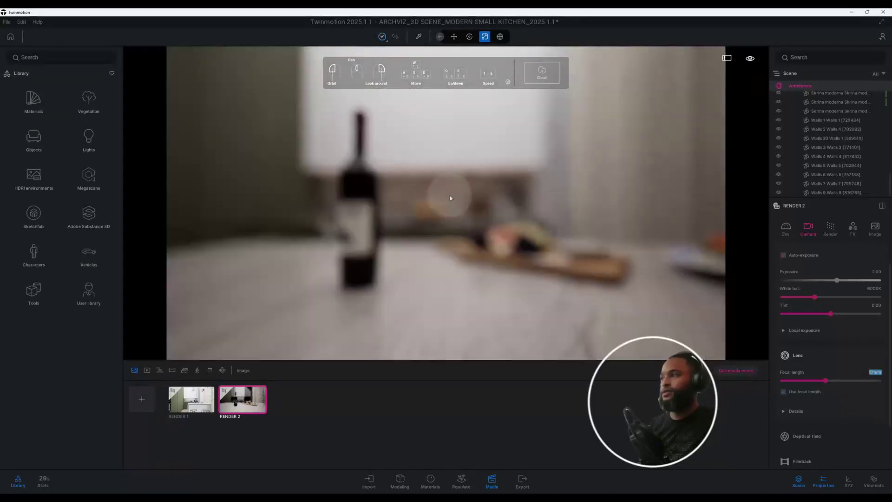
# - Raise the path tracer's samples per pixel to about 1048
pyautogui.click(828, 231)
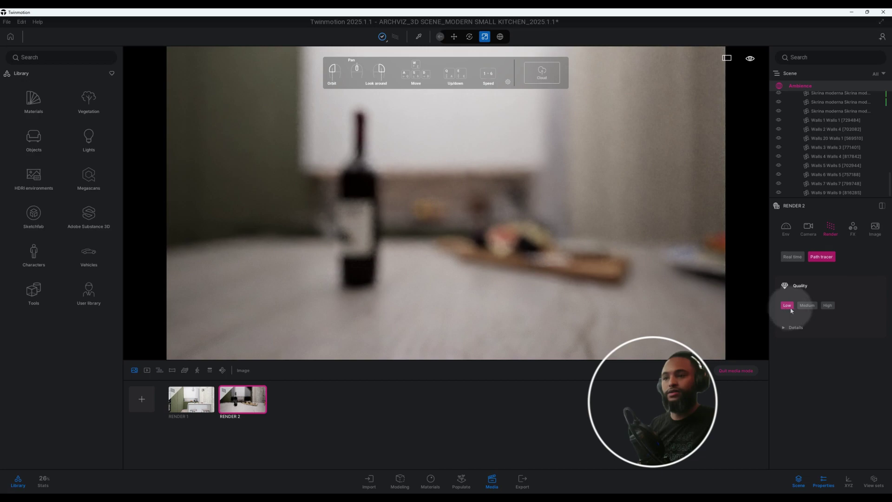
pyautogui.click(795, 327)
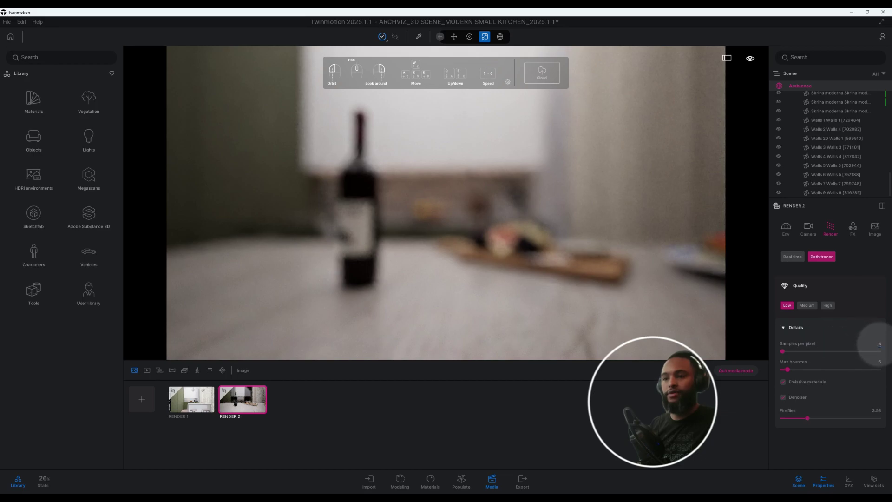
pyautogui.doubleClick(880, 343)
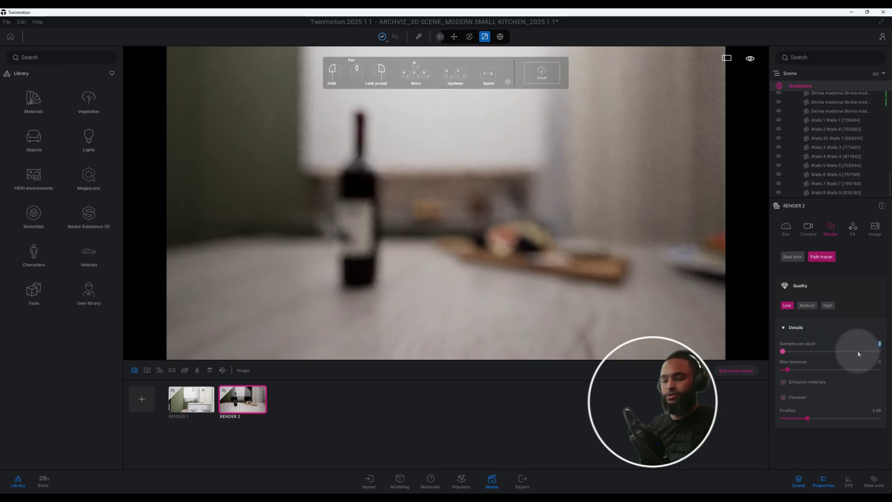
pyautogui.write('104')
pyautogui.press('Return')
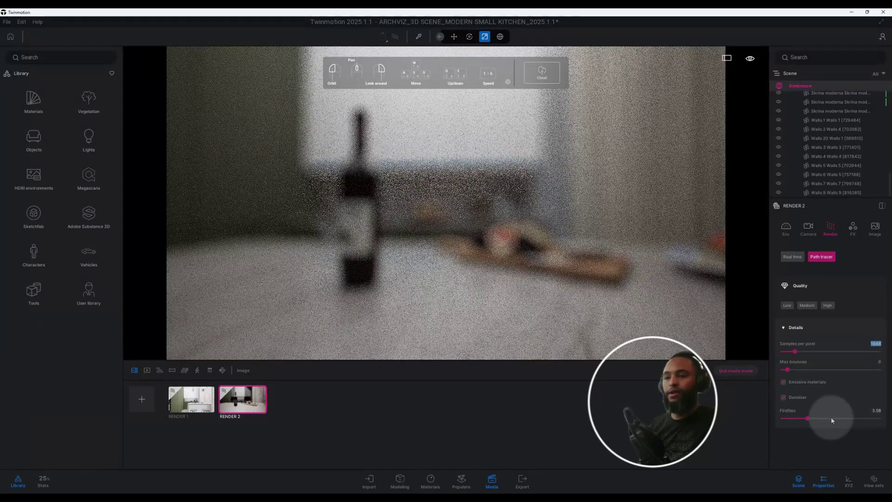
# - In Lens details, set vignetting to 25% and enter a lower sharpness value
pyautogui.click(807, 230)
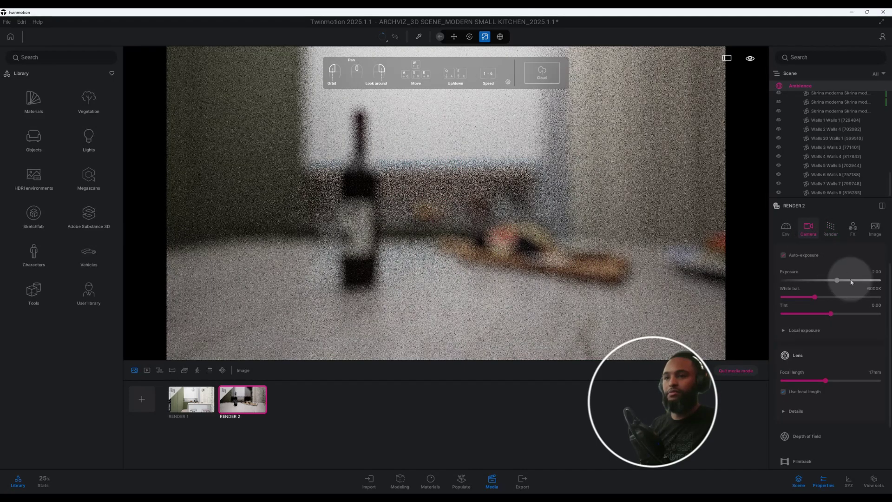
pyautogui.scroll(1, 865, 315)
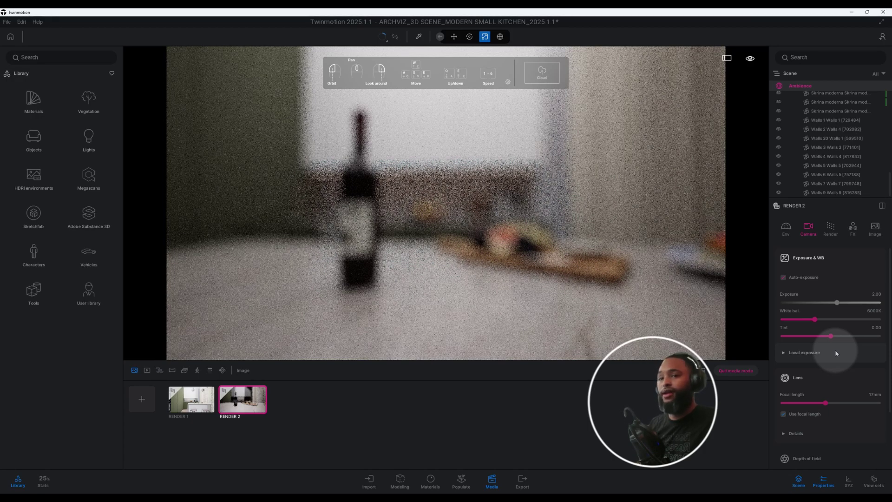
pyautogui.click(823, 351)
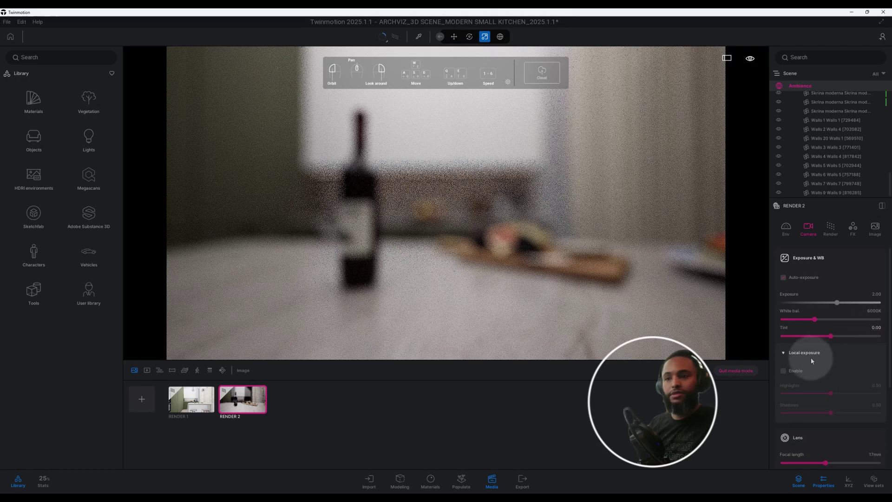
pyautogui.click(810, 354)
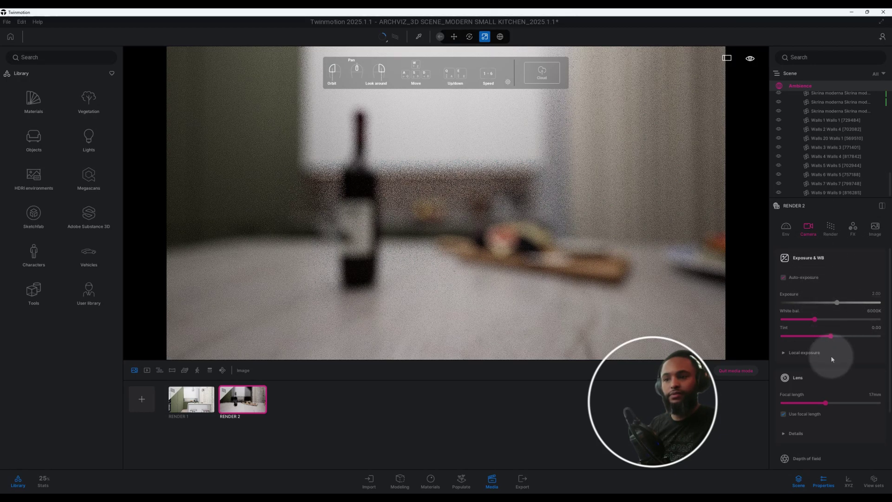
pyautogui.scroll(-2, 831, 359)
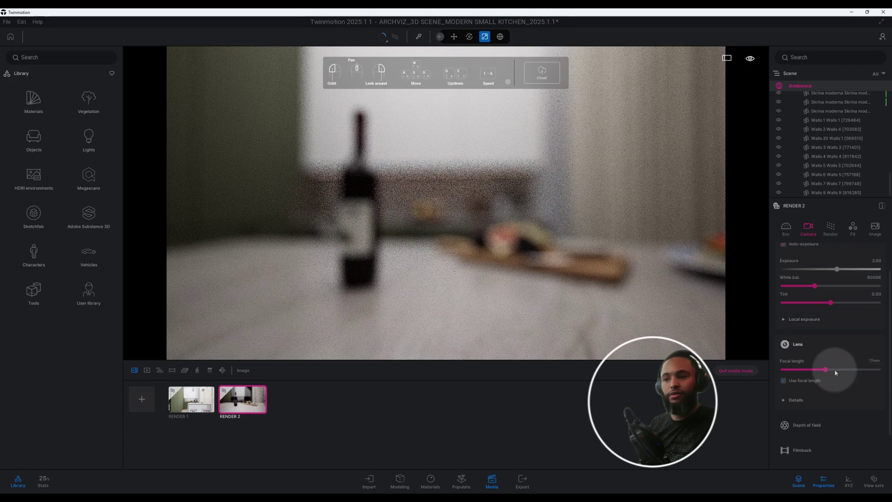
pyautogui.click(808, 401)
pyautogui.scroll(-1, 834, 383)
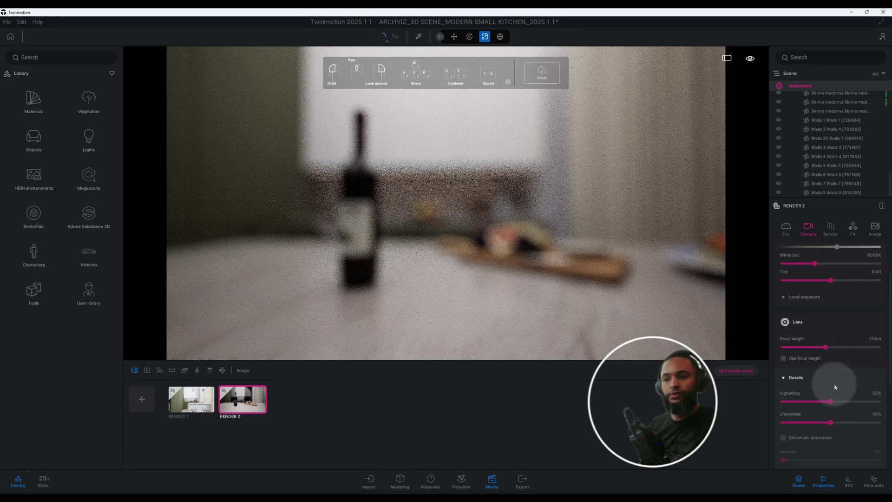
pyautogui.moveTo(878, 399); pyautogui.dragTo(883, 398)
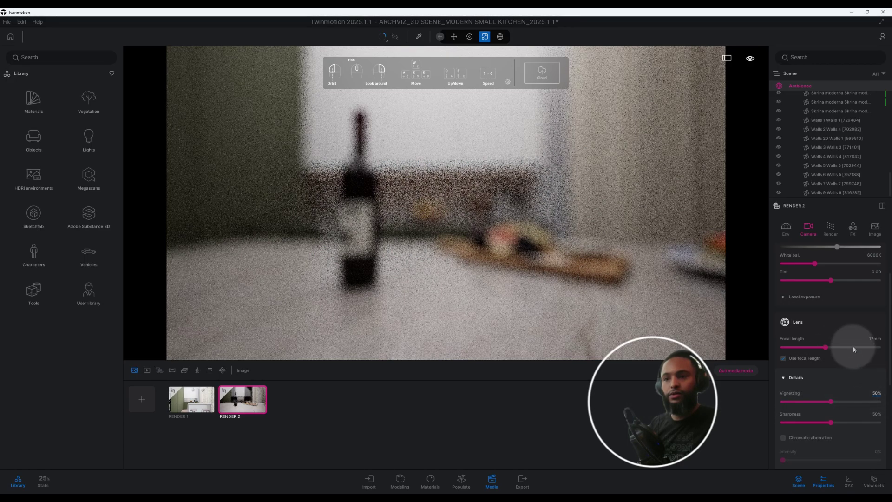
pyautogui.scroll(-1, 852, 351)
pyautogui.scroll(-1, 852, 351)
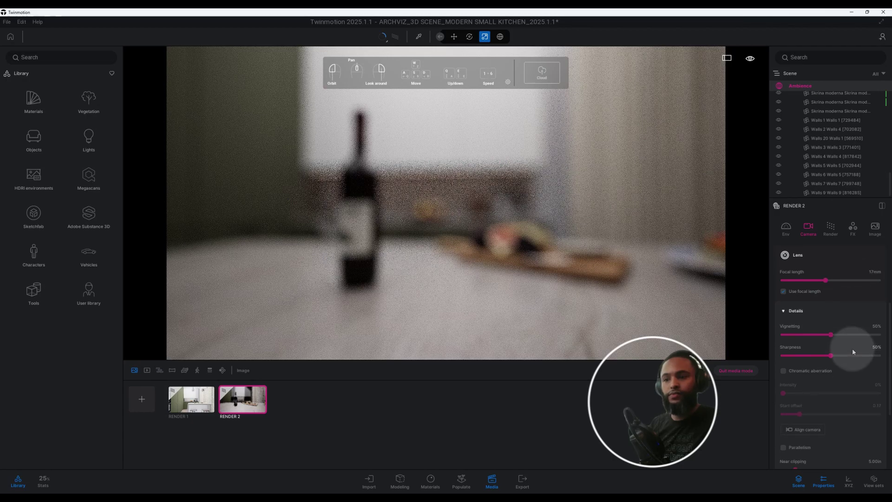
pyautogui.scroll(-1, 802, 404)
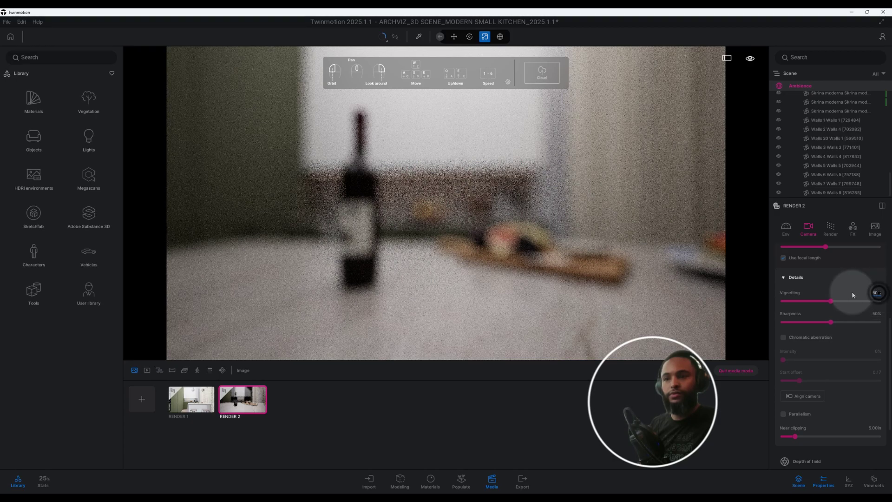
pyautogui.doubleClick(861, 293)
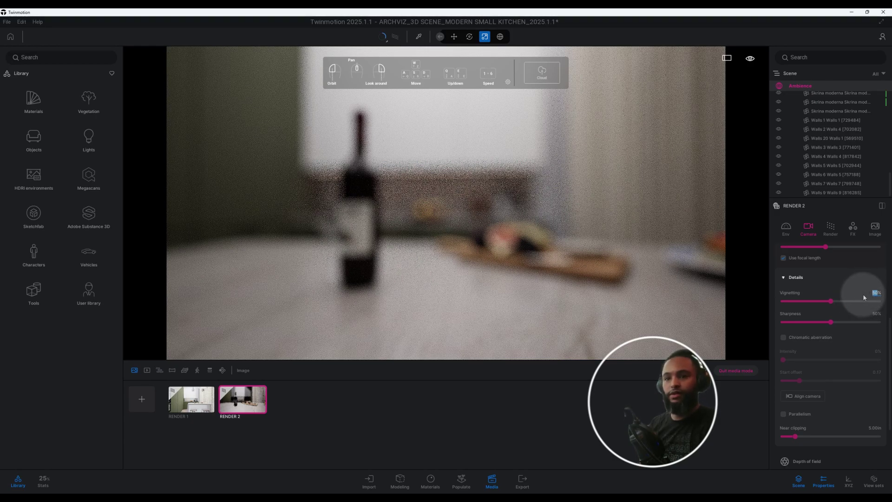
pyautogui.press('BackSpace')
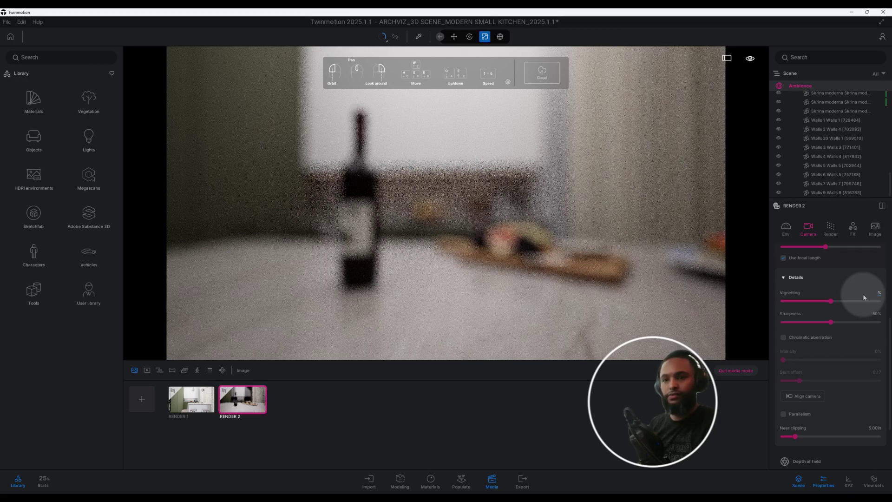
pyautogui.write('12')
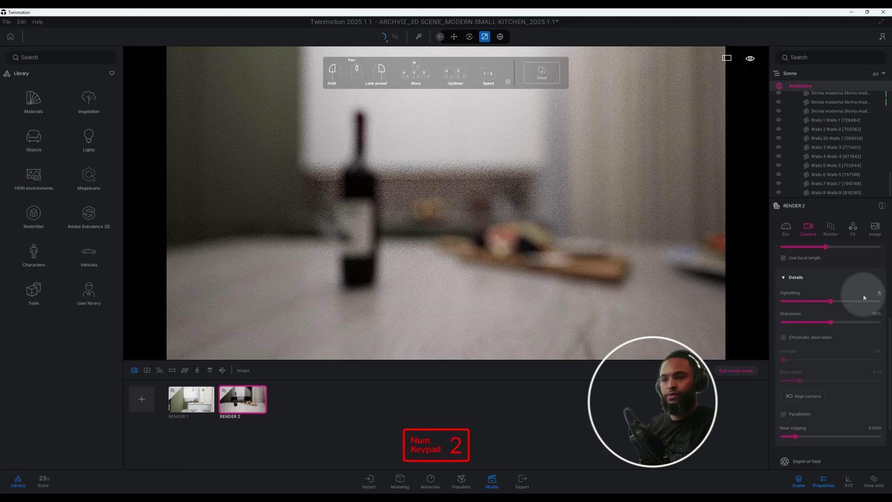
pyautogui.press('Return')
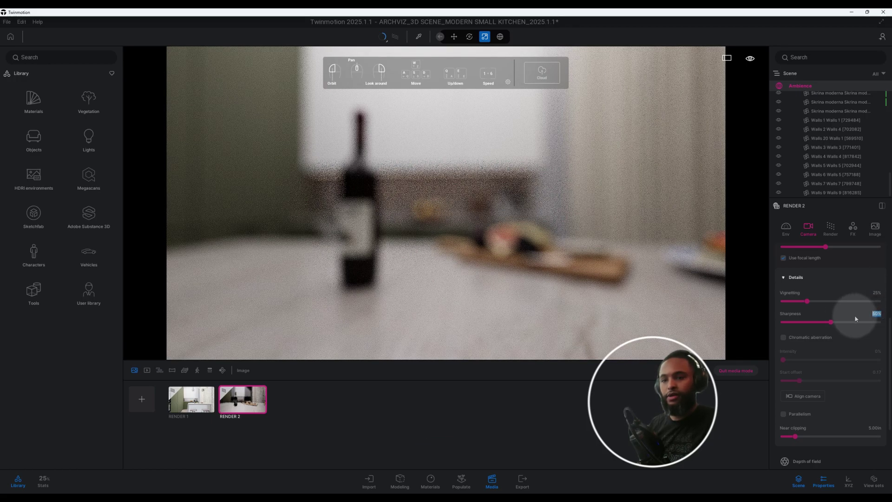
pyautogui.press('BackSpace')
pyautogui.write('15')
pyautogui.press('Return')
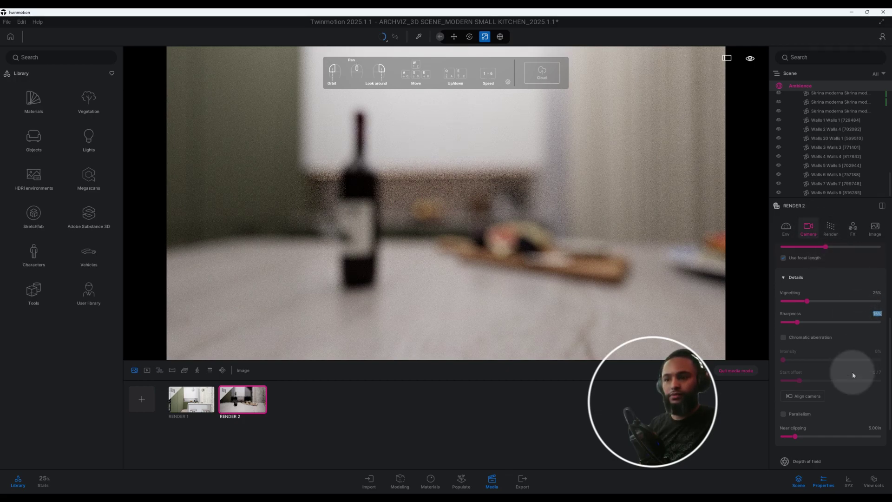
pyautogui.scroll(-1, 782, 405)
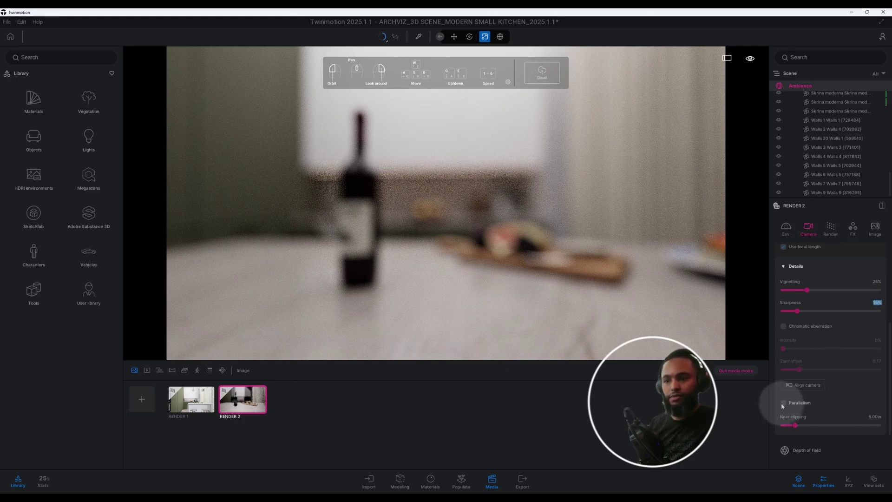
# - Enable Parallelism and pick the wine bottle as the depth-of-field focus point
pyautogui.click(784, 403)
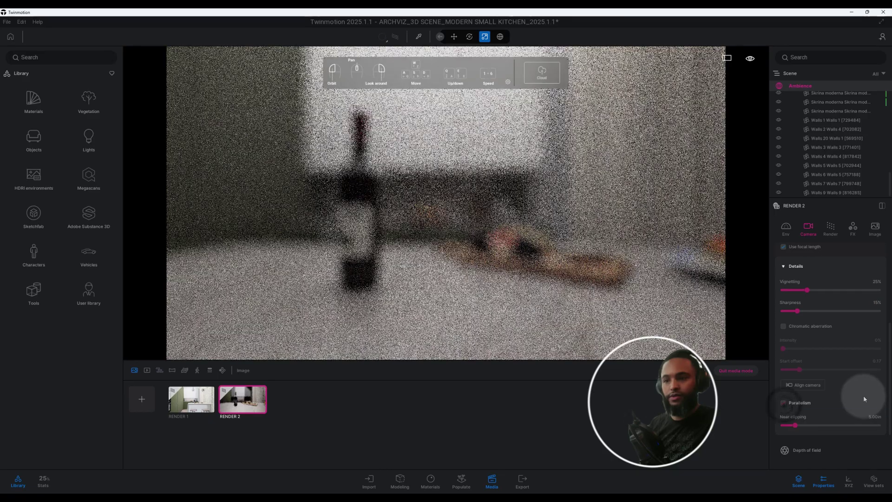
pyautogui.scroll(-4, 864, 394)
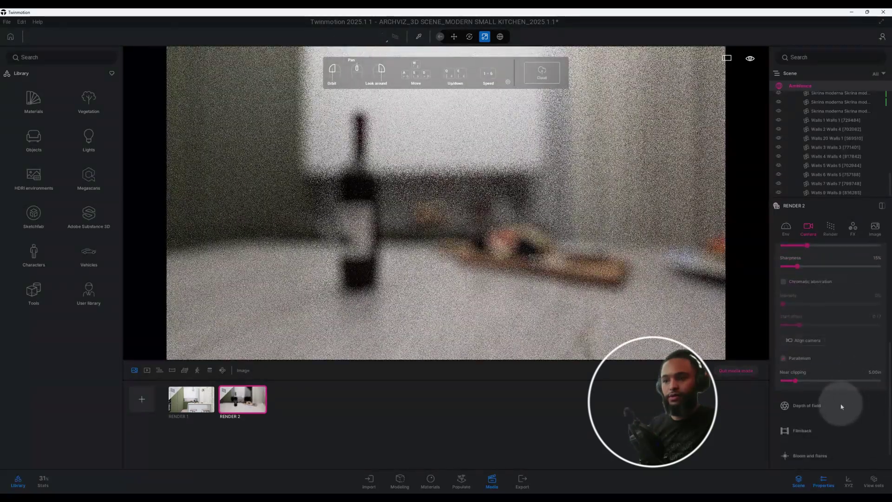
pyautogui.click(840, 405)
pyautogui.scroll(-4, 849, 396)
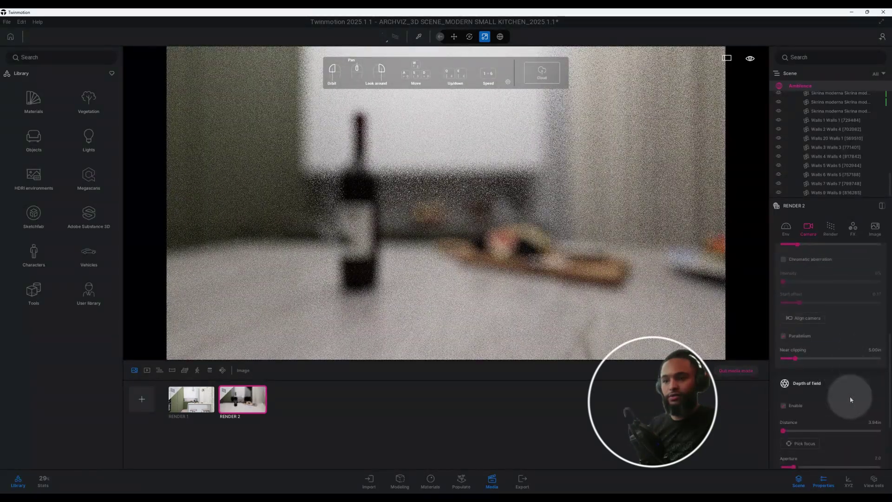
pyautogui.scroll(-2, 850, 399)
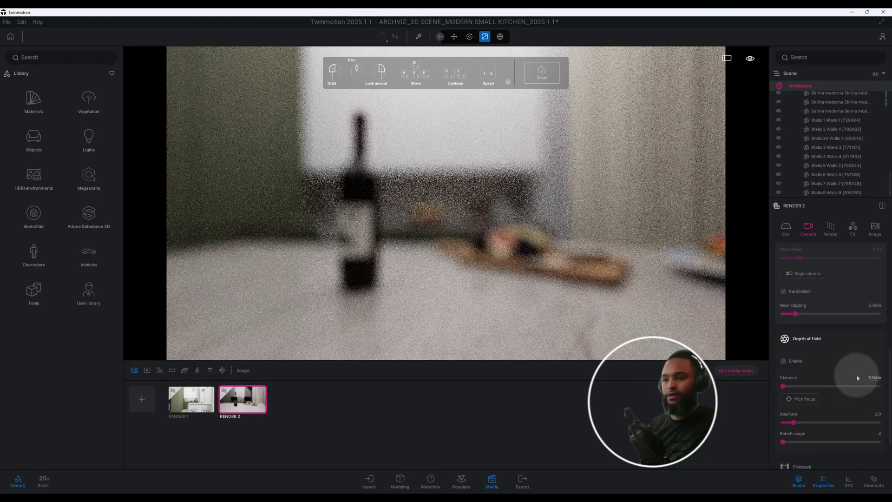
pyautogui.scroll(-2, 856, 374)
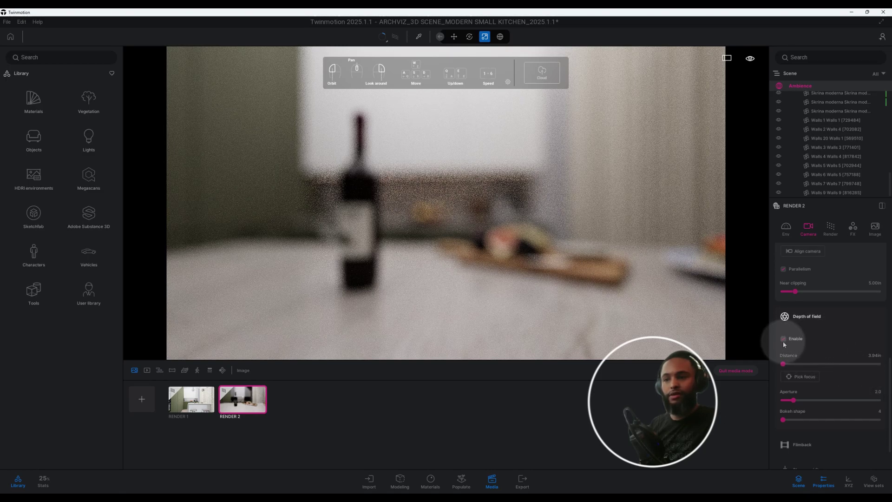
pyautogui.click(802, 377)
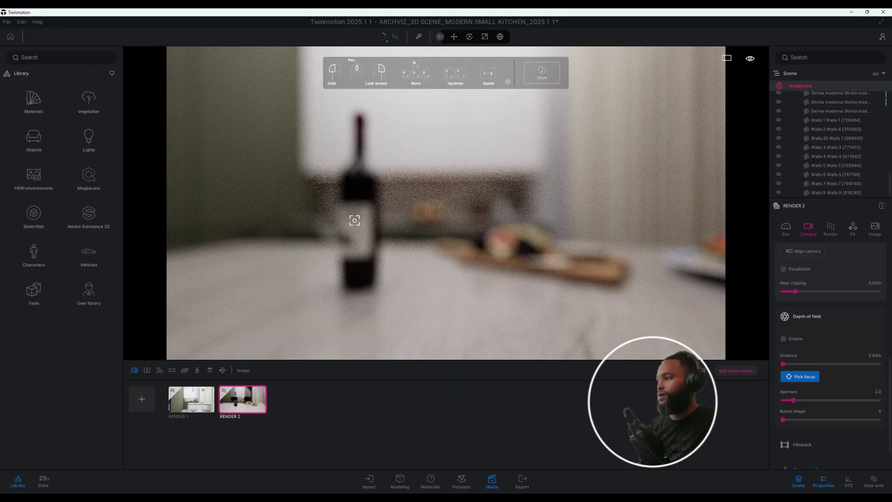
pyautogui.click(354, 220)
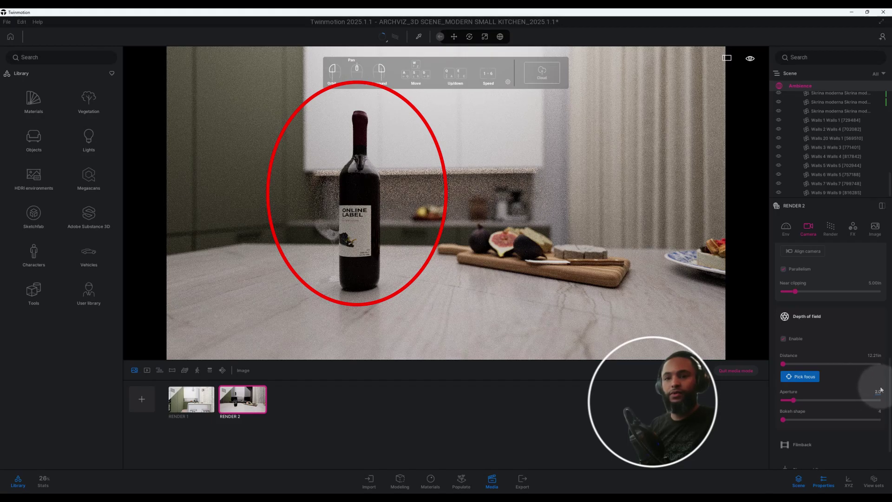
pyautogui.scroll(-1, 871, 371)
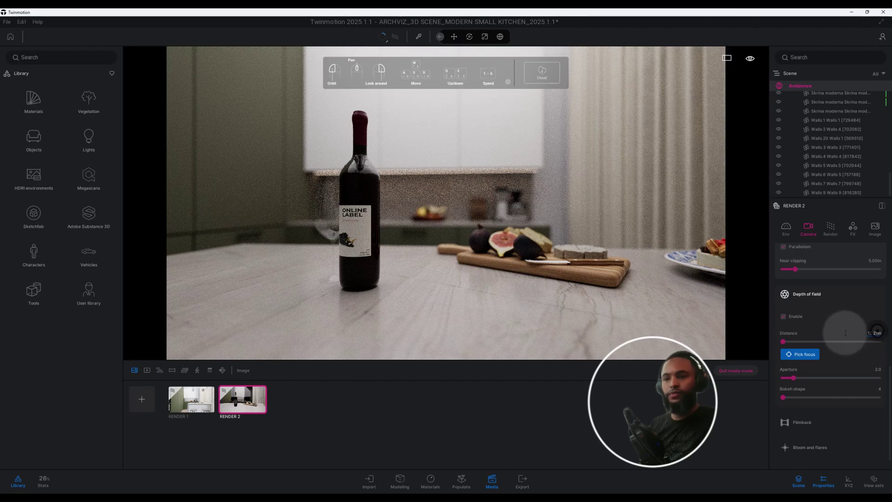
# - Set the camera focus distance to 12.00 m, aperture to 4.0 and bokeh shape to 5
pyautogui.click(873, 334)
pyautogui.write('1')
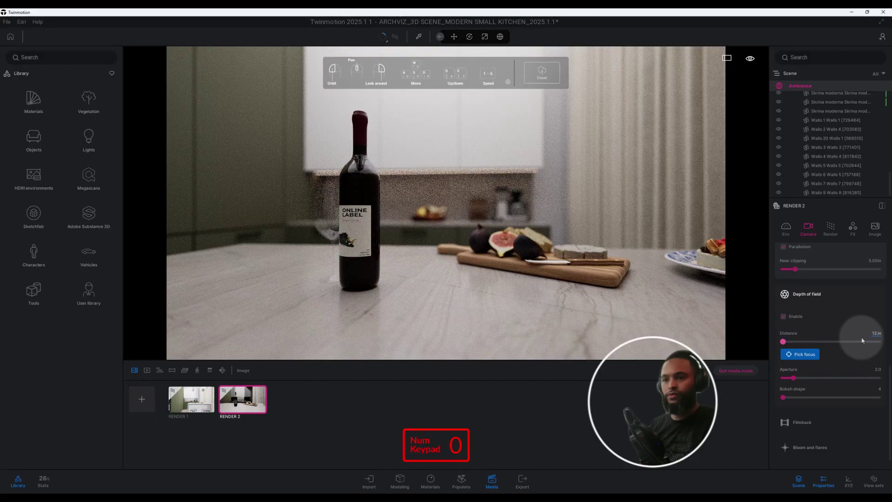
pyautogui.press('Return')
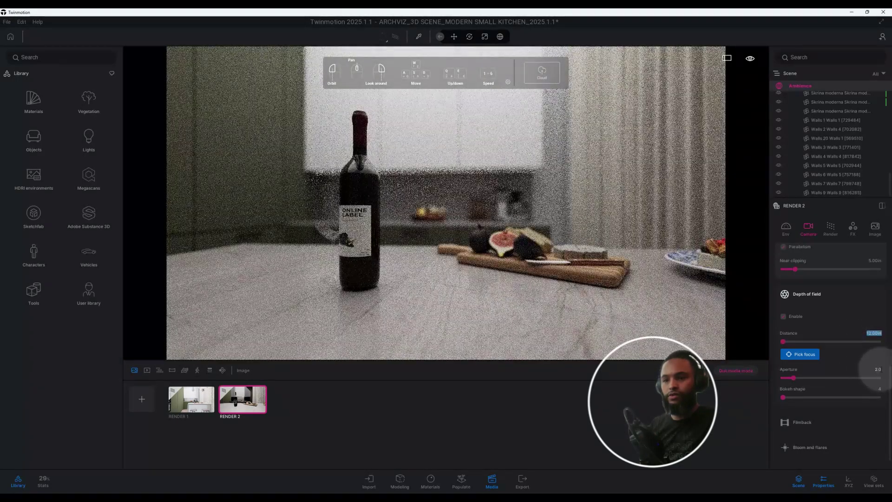
pyautogui.click(878, 368)
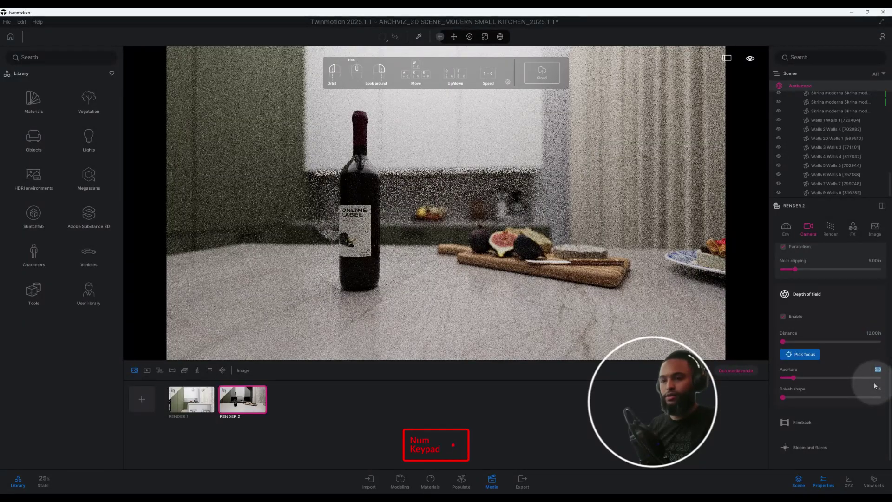
pyautogui.write('0')
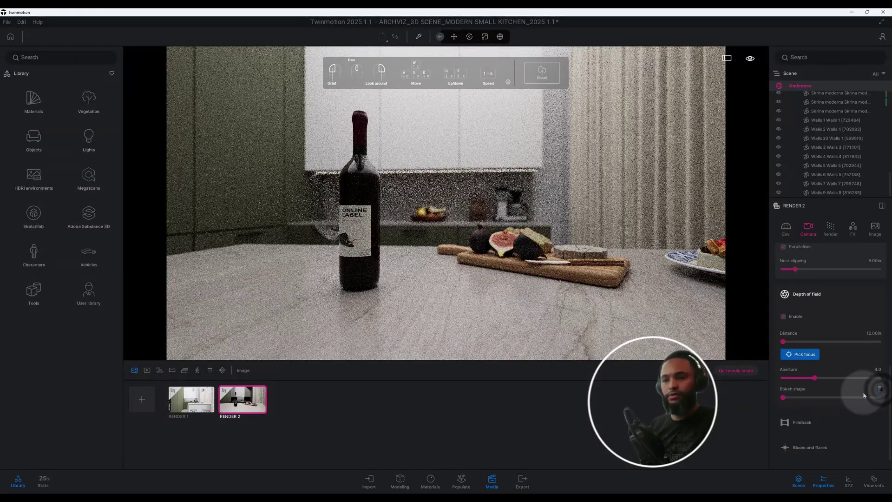
pyautogui.write('5')
pyautogui.press('Return')
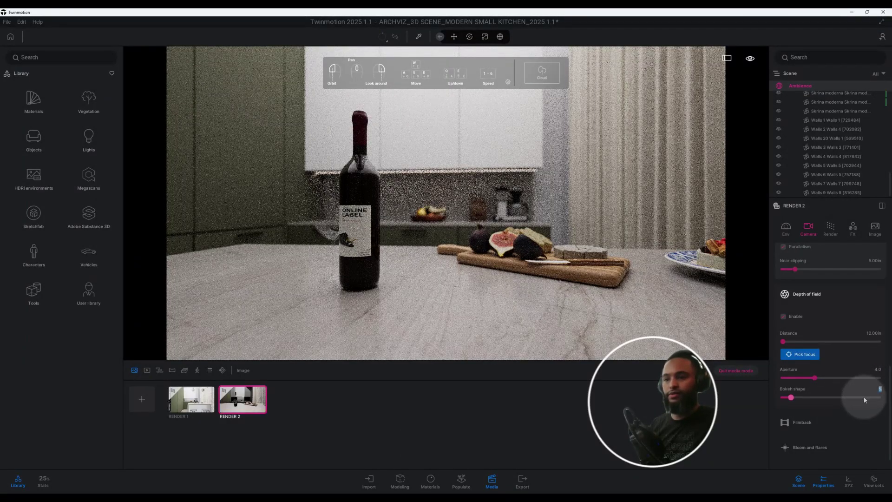
pyautogui.scroll(-1, 825, 417)
# - Enable filmback, try the Digital Film, DSLR, Super 8mm and Super 35mm presets, then choose 16:9 Film
pyautogui.click(821, 410)
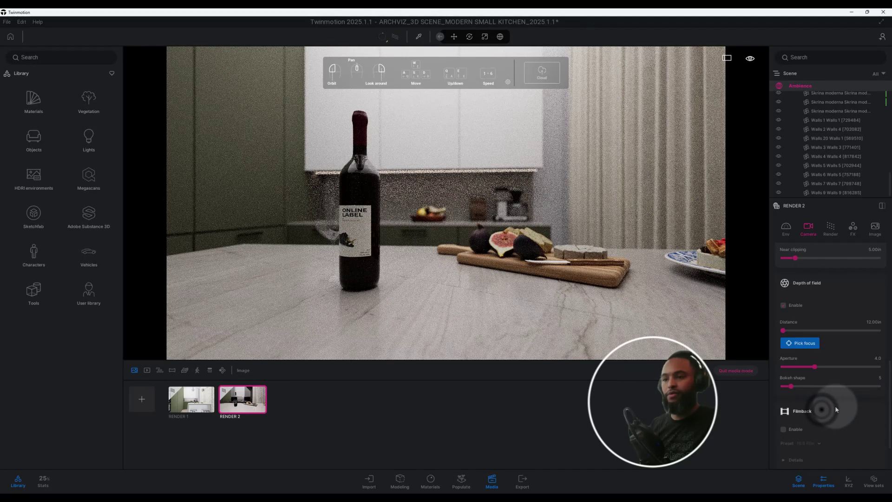
pyautogui.scroll(-3, 836, 404)
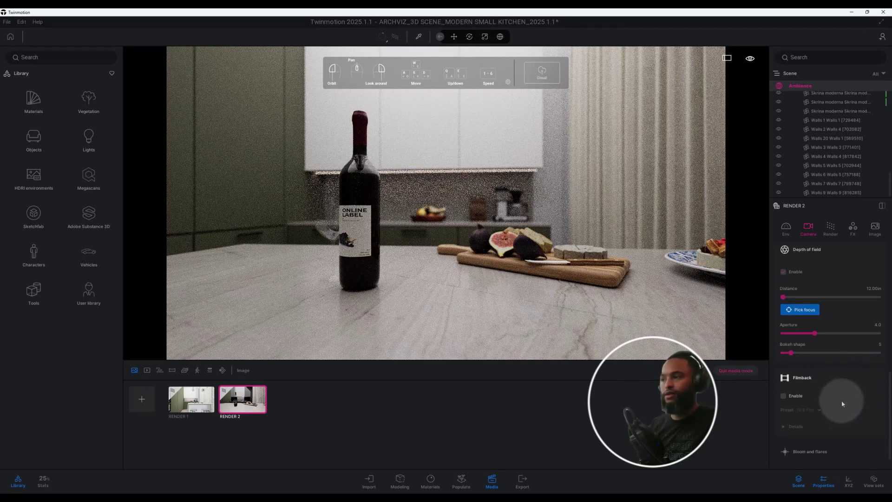
pyautogui.click(782, 396)
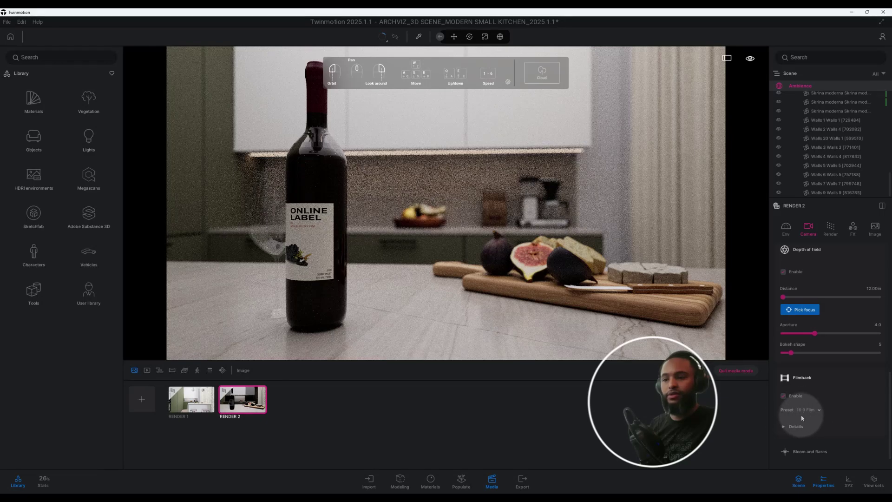
pyautogui.click(818, 411)
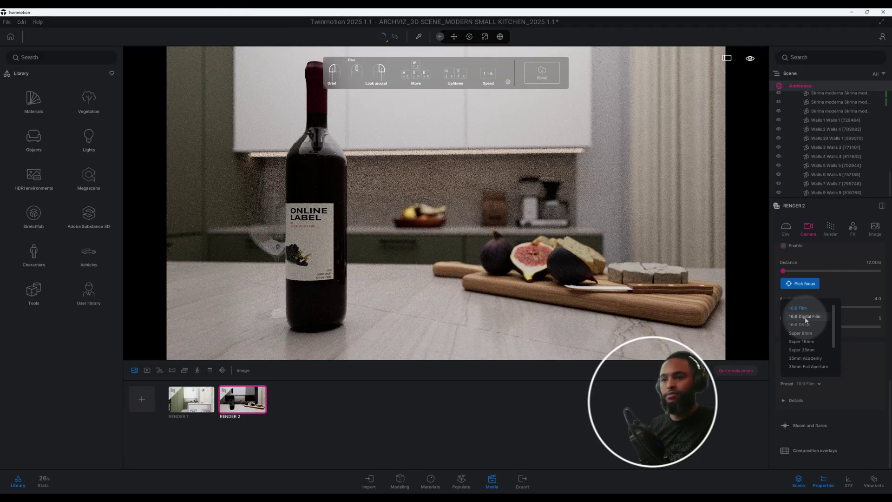
pyautogui.click(804, 317)
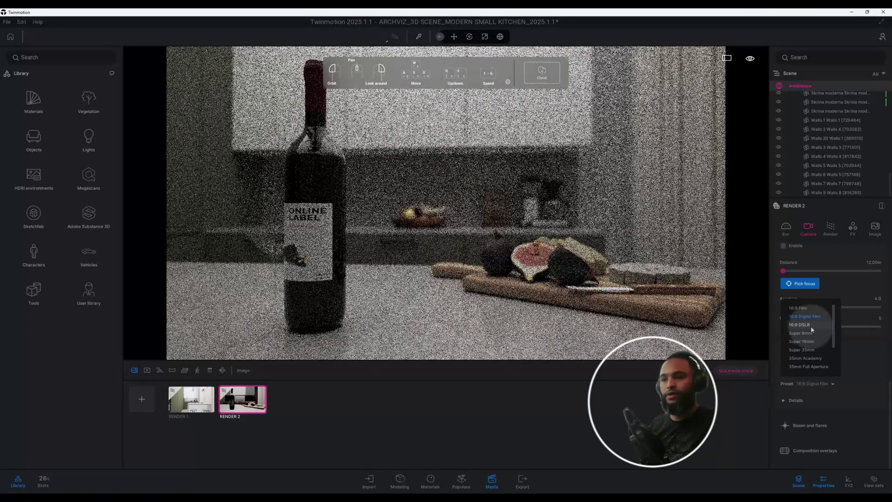
pyautogui.click(810, 323)
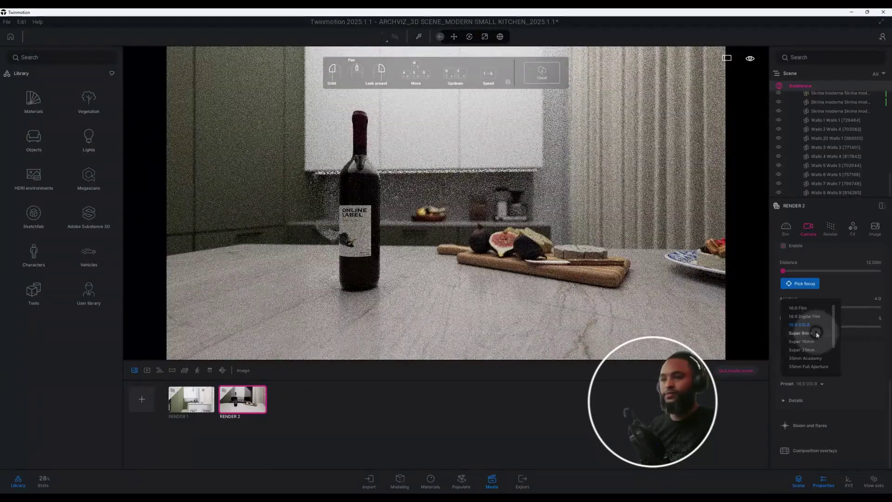
pyautogui.click(816, 331)
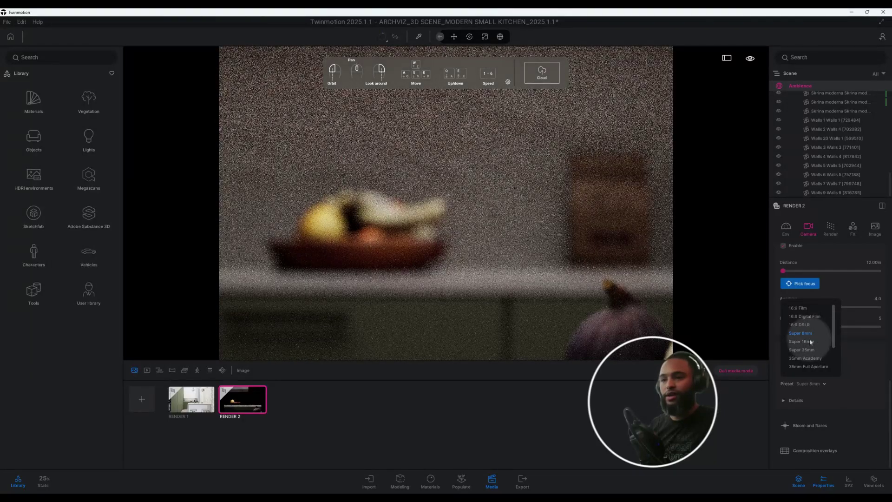
pyautogui.click(818, 346)
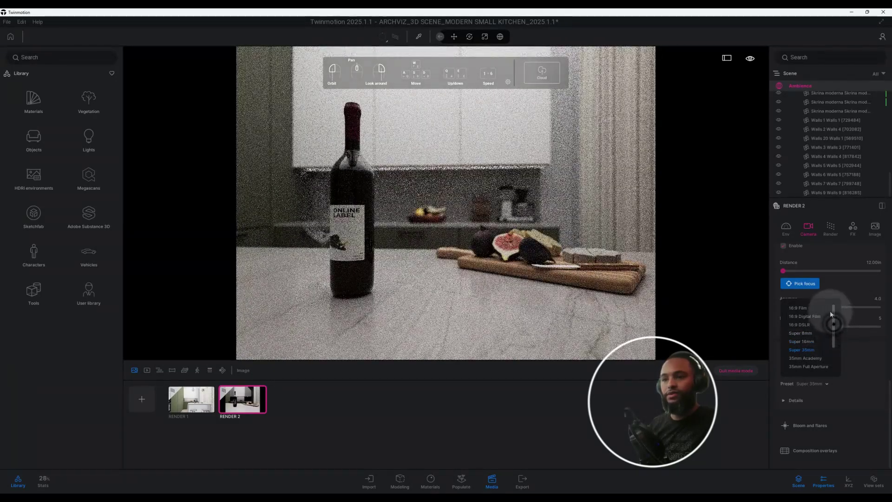
pyautogui.click(807, 307)
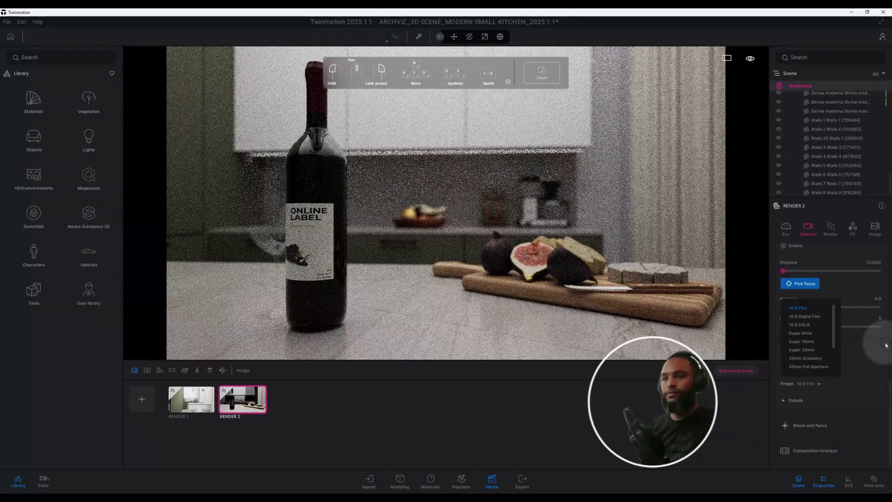
pyautogui.click(875, 338)
pyautogui.scroll(2, 881, 349)
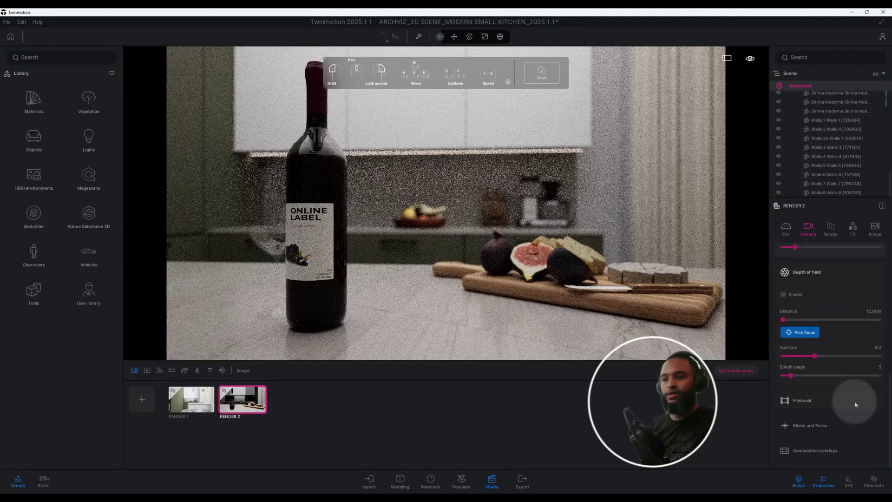
# - Set path tracer samples per pixel to 2048, adjust max bounces, and set fireflies to 3.58
pyautogui.click(828, 227)
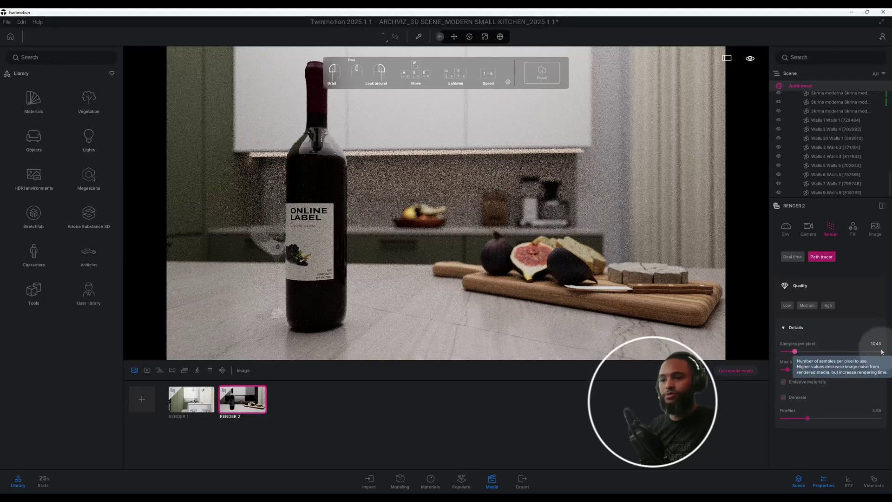
pyautogui.click(878, 342)
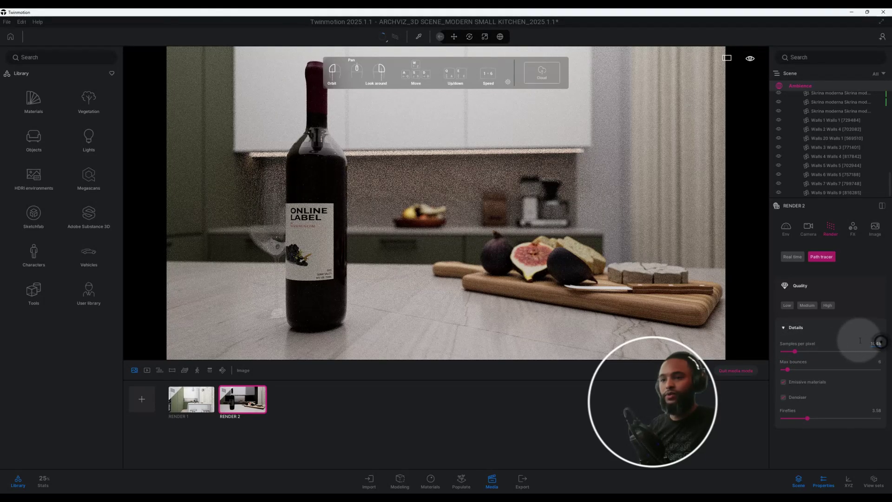
pyautogui.write('20')
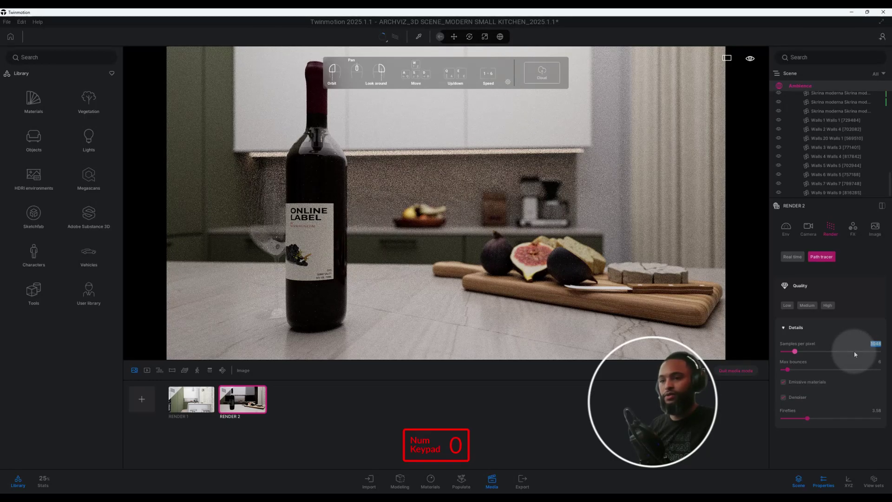
pyautogui.press('Return')
pyautogui.press('KP_8')
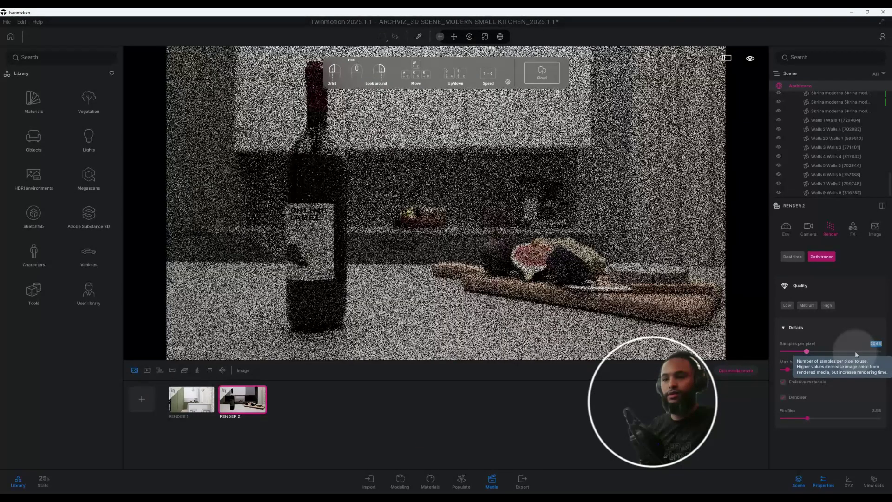
pyautogui.click(856, 368)
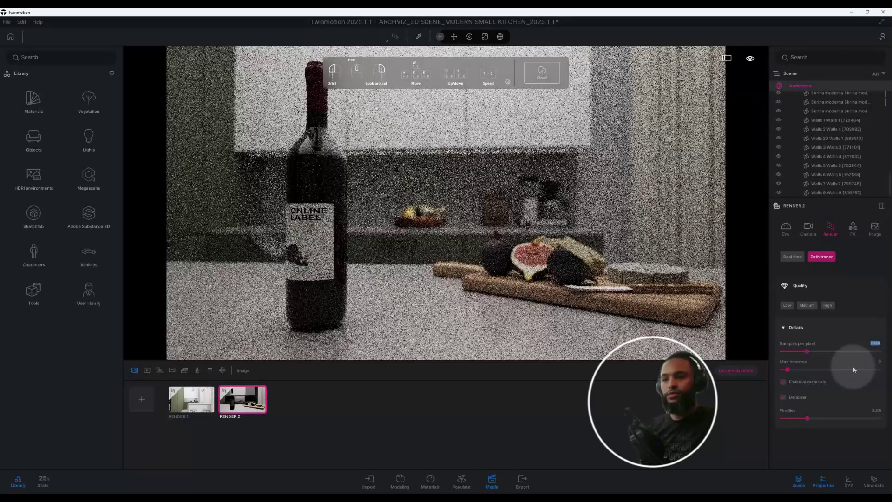
pyautogui.click(878, 362)
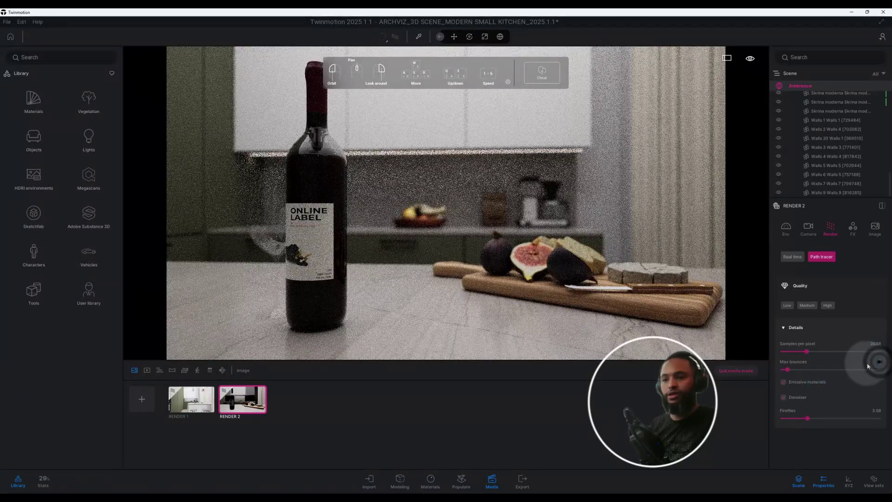
pyautogui.press('Left')
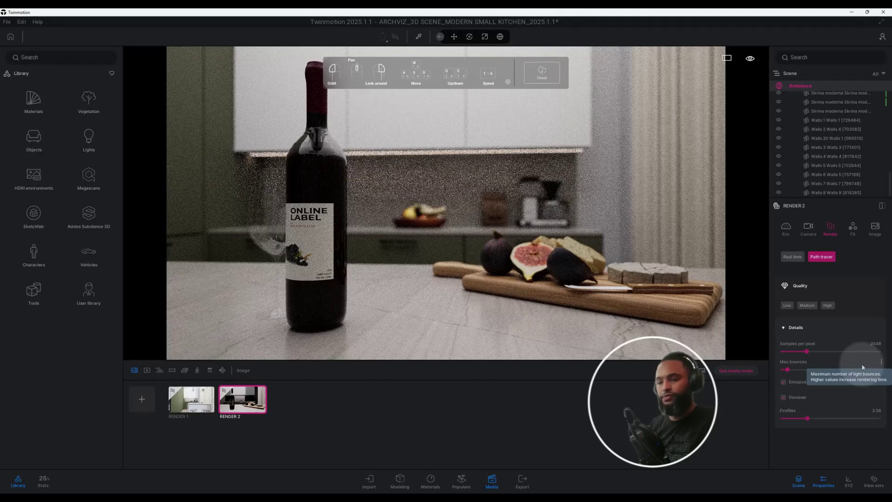
pyautogui.write('5')
pyautogui.press('Return')
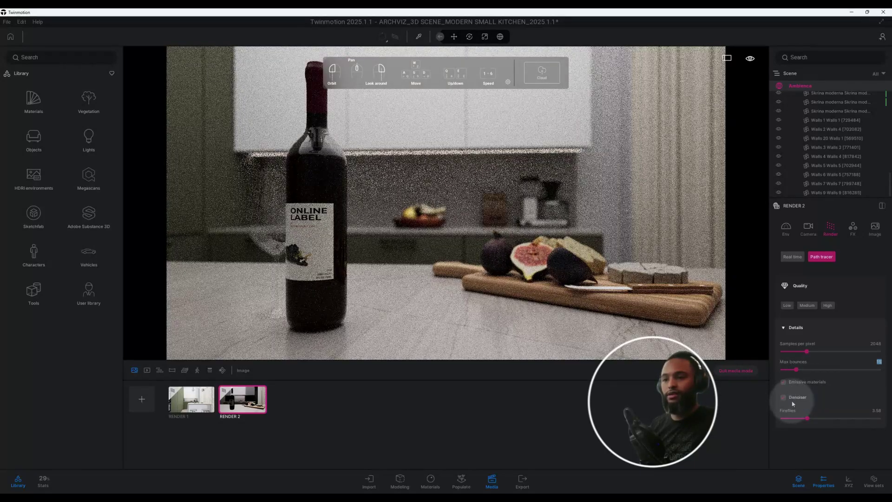
pyautogui.click(876, 411)
pyautogui.write('3.58')
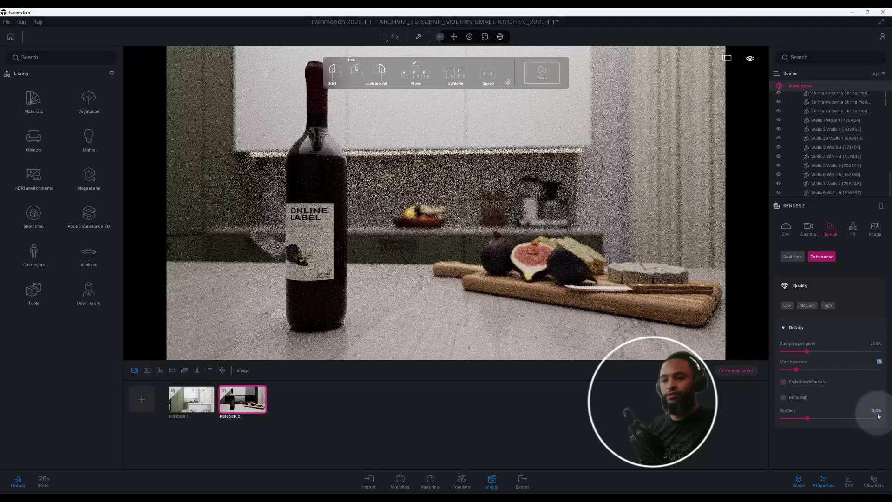
# - Set color grading contrast to 60% and saturation to 55%
pyautogui.click(851, 229)
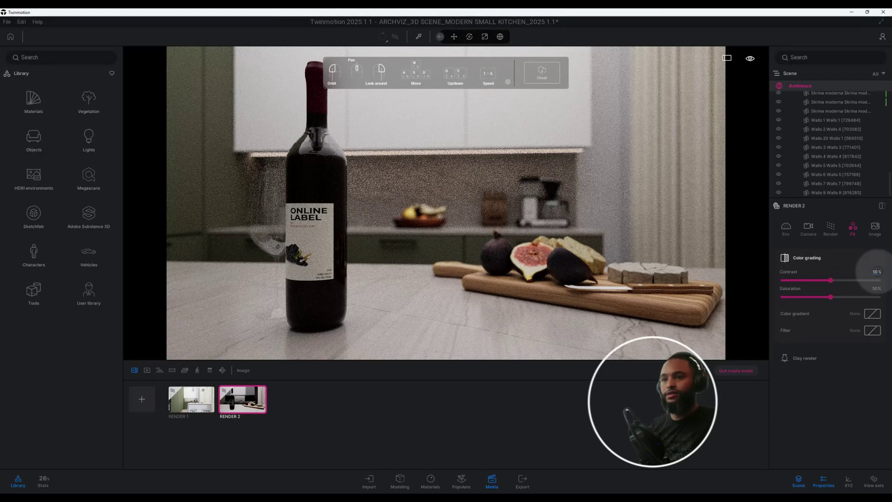
pyautogui.click(875, 271)
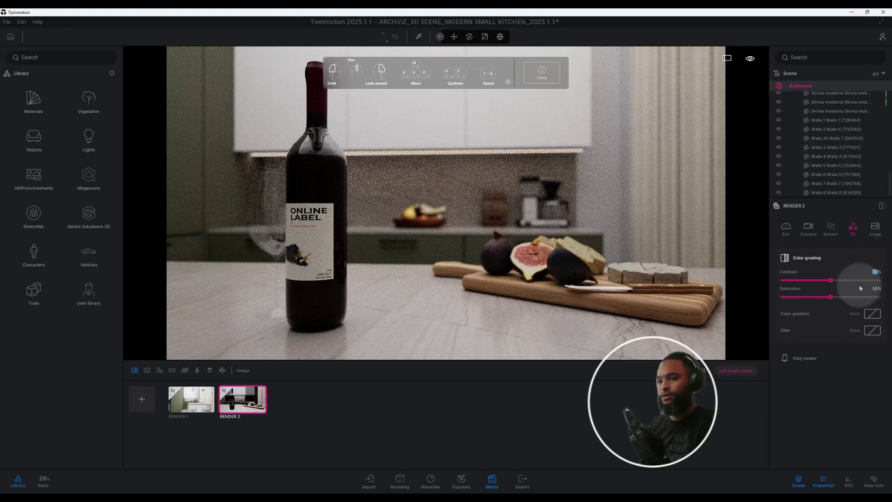
pyautogui.press('BackSpace')
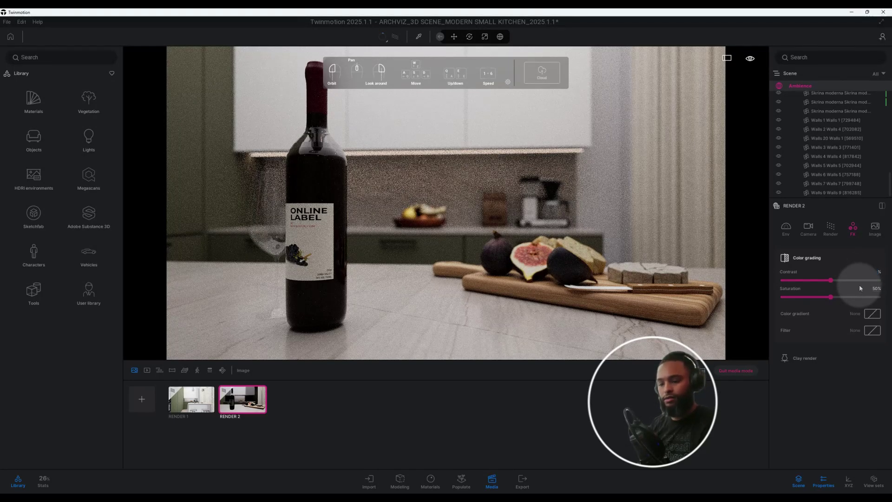
pyautogui.write('60')
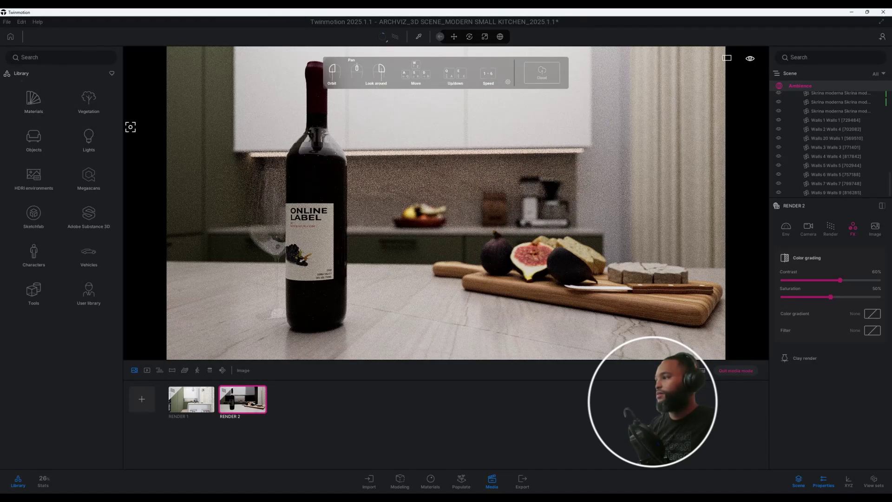
pyautogui.doubleClick(875, 289)
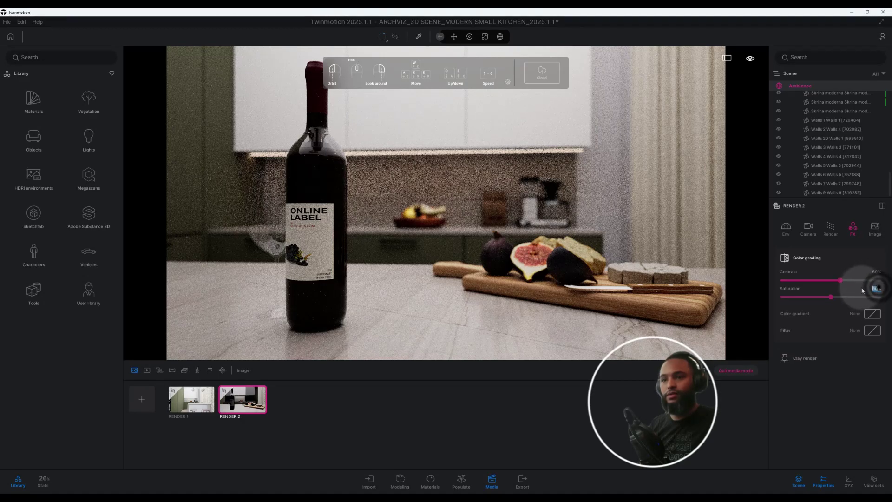
pyautogui.press('BackSpace')
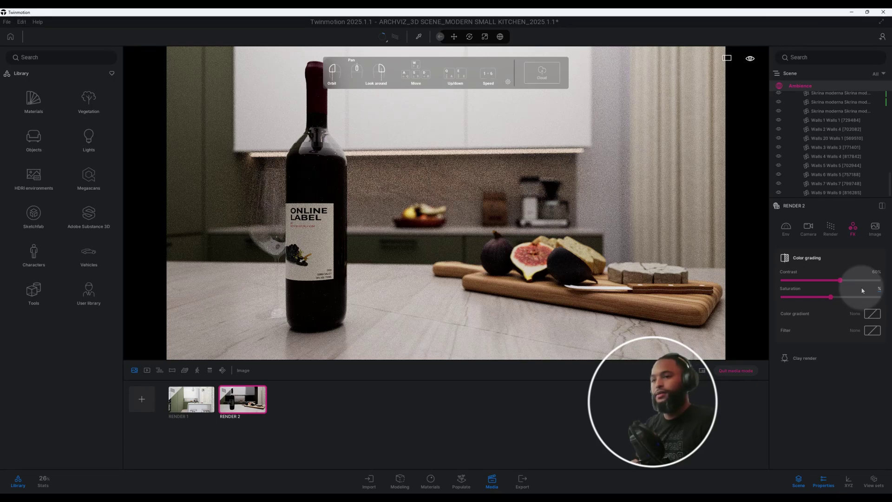
pyautogui.write('5')
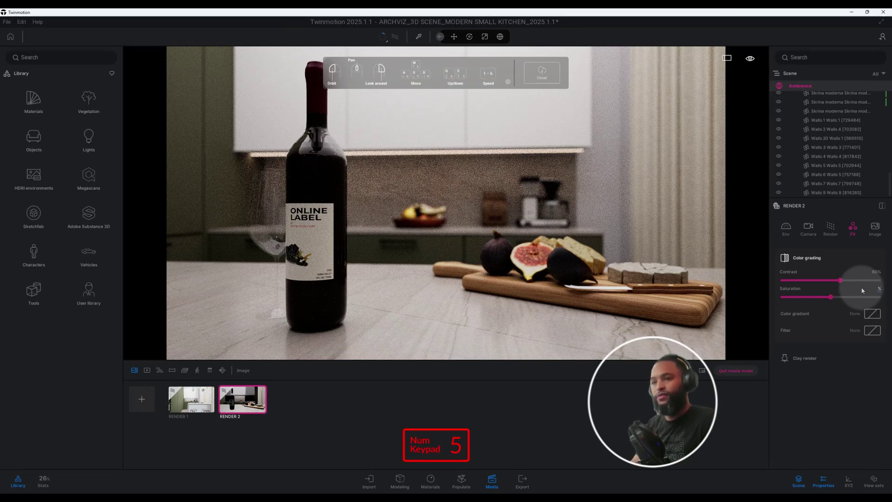
pyautogui.write('5')
pyautogui.press('Return')
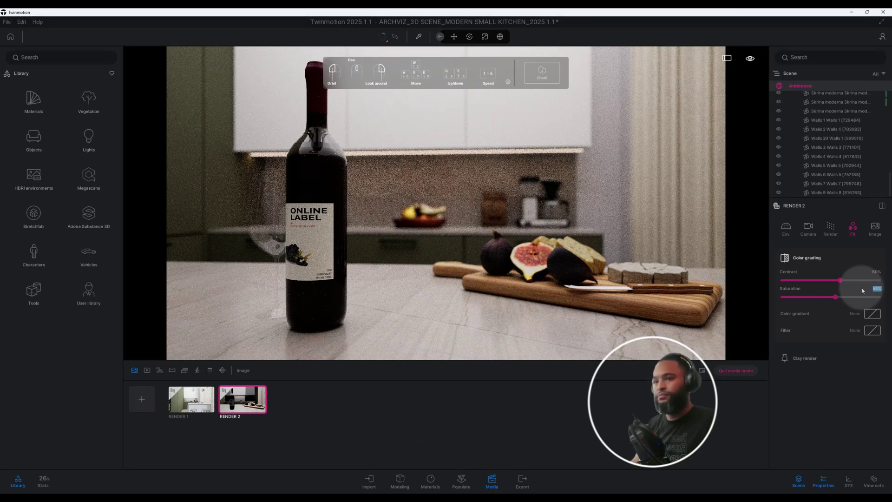
pyautogui.click(685, 266)
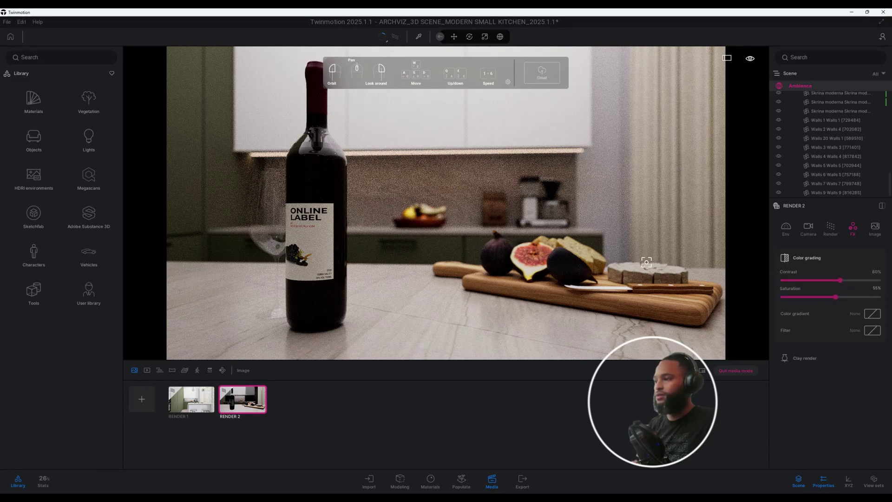
pyautogui.click(252, 373)
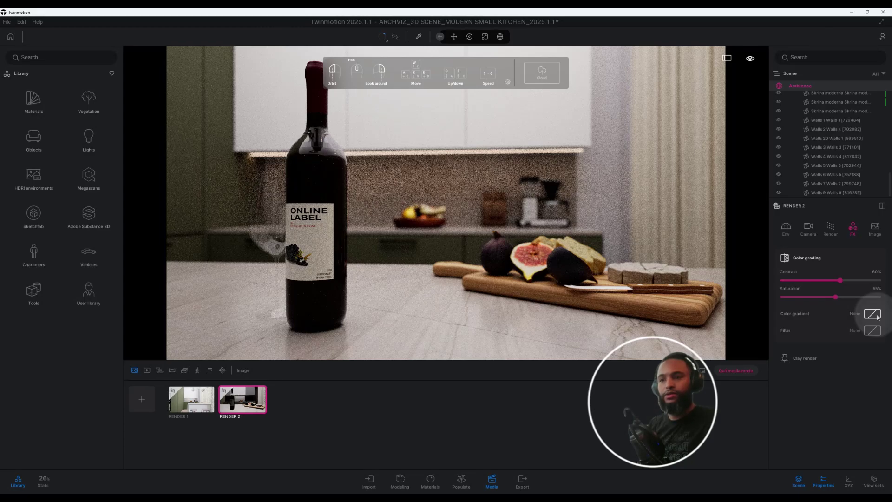
# - Preview the Anso, AUT, Copper, DT6 and DT7 color gradients before applying Blue Tint
pyautogui.click(874, 315)
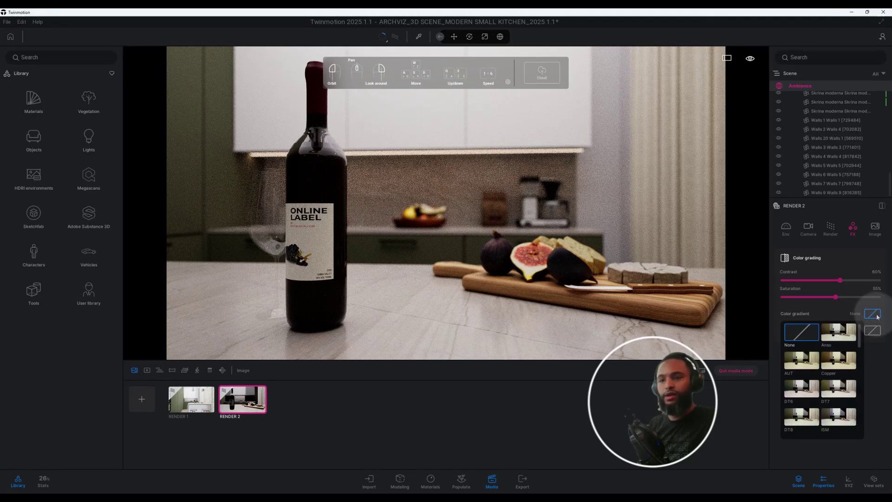
pyautogui.click(828, 340)
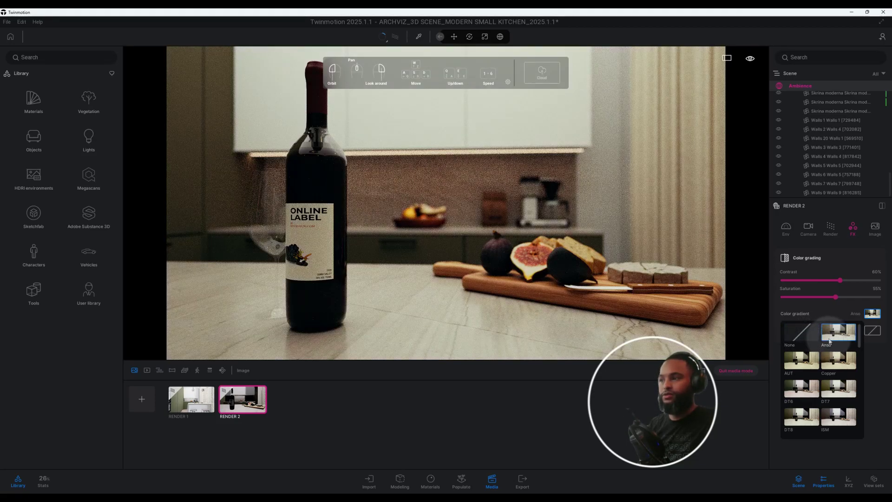
pyautogui.click(800, 367)
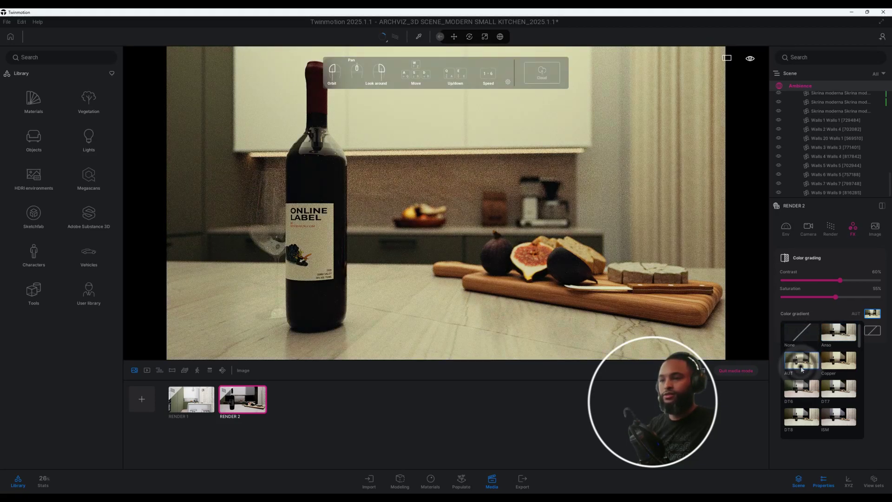
pyautogui.click(848, 358)
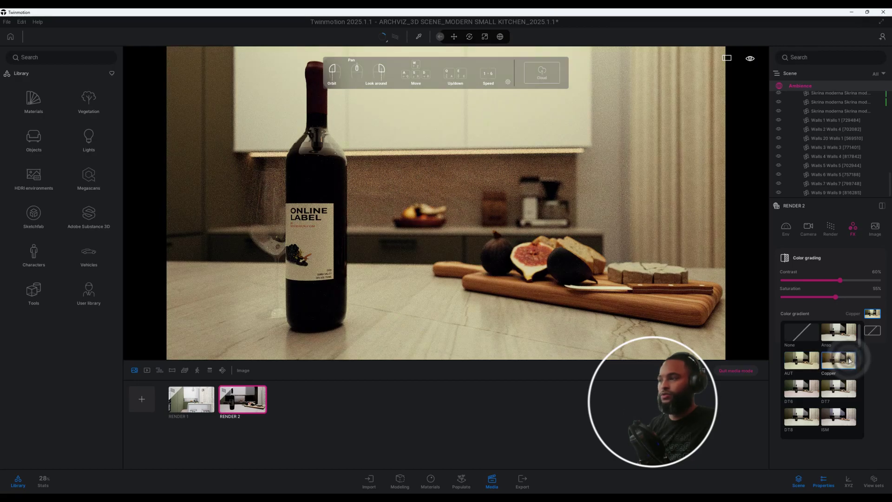
pyautogui.click(808, 386)
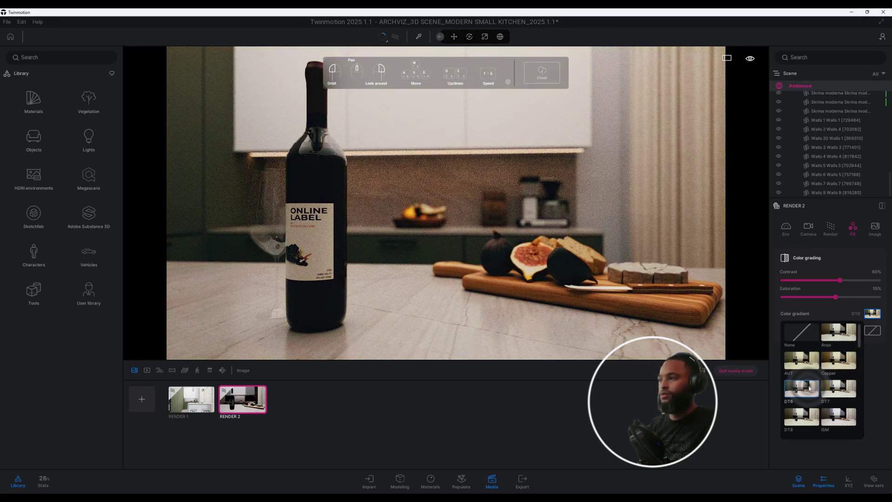
pyautogui.click(849, 387)
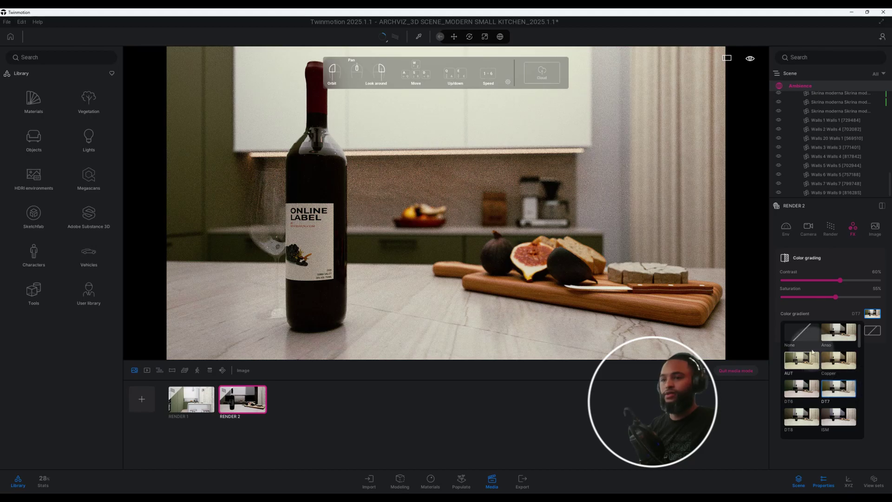
pyautogui.scroll(-1, 837, 372)
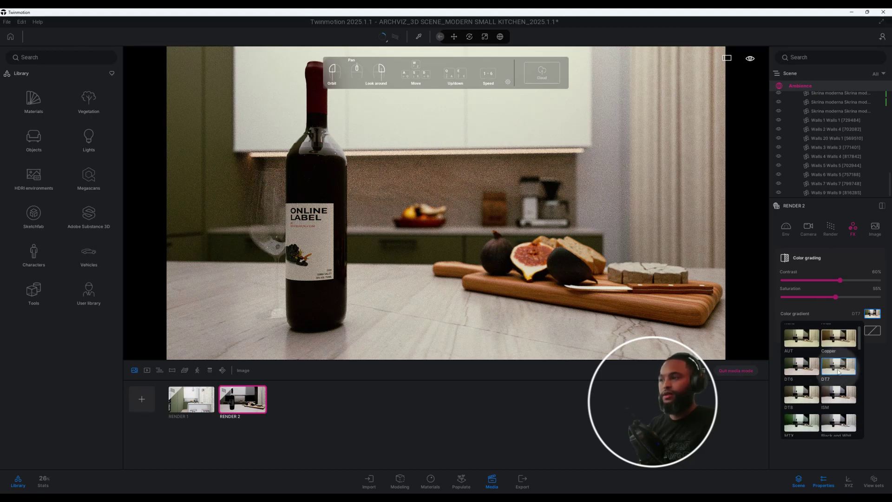
pyautogui.scroll(-1, 838, 371)
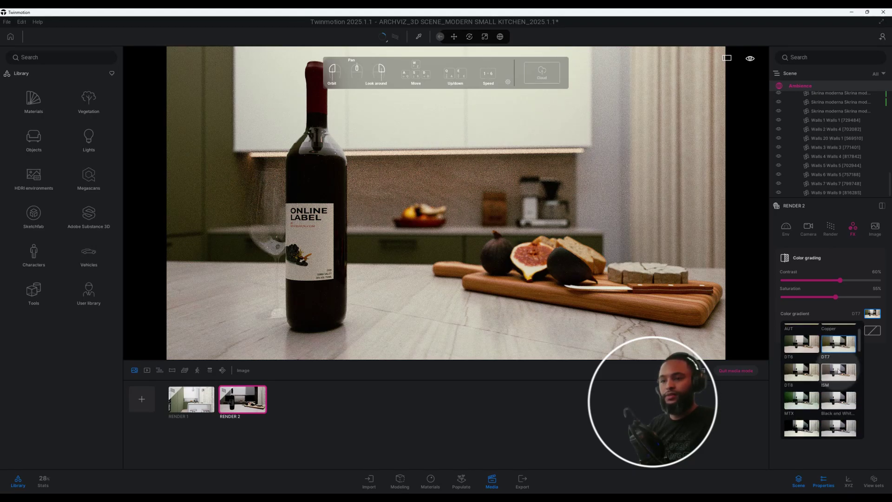
pyautogui.scroll(-1, 838, 371)
pyautogui.scroll(-1, 838, 371)
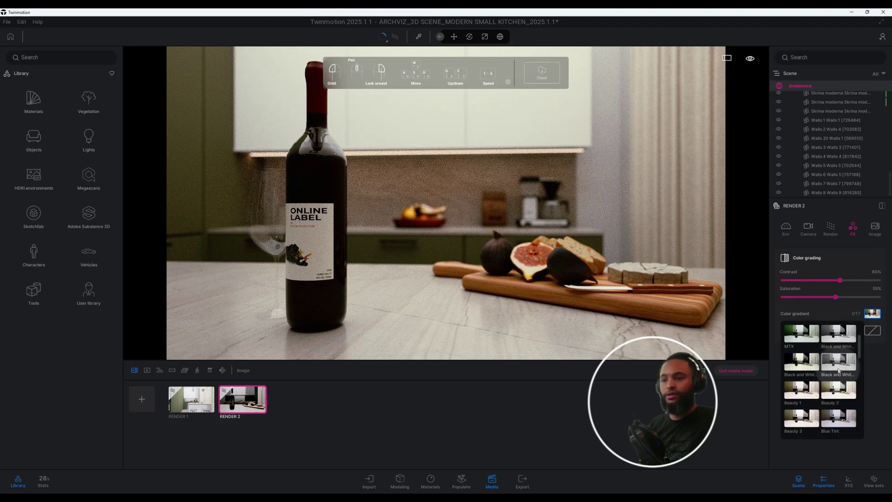
pyautogui.scroll(-1, 839, 371)
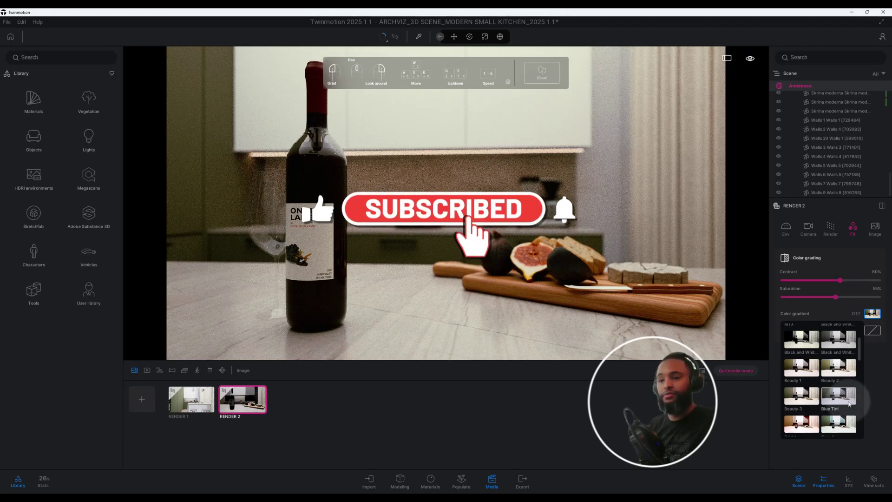
pyautogui.click(848, 397)
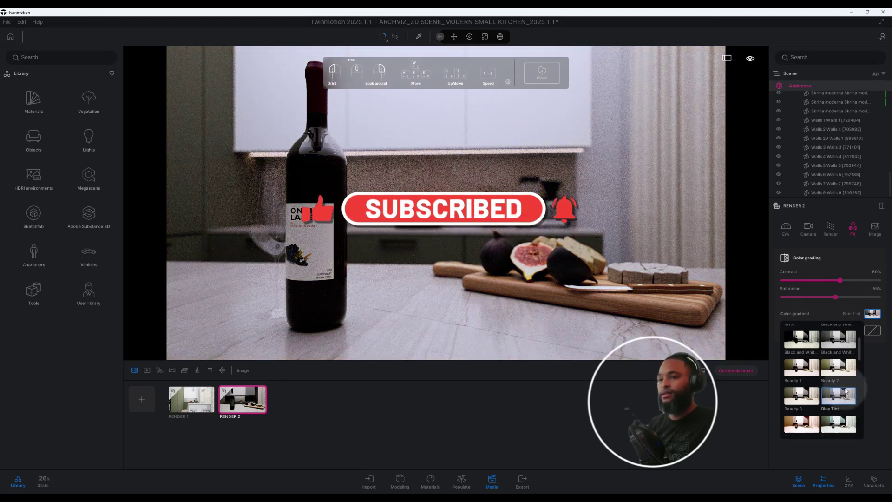
pyautogui.click(889, 311)
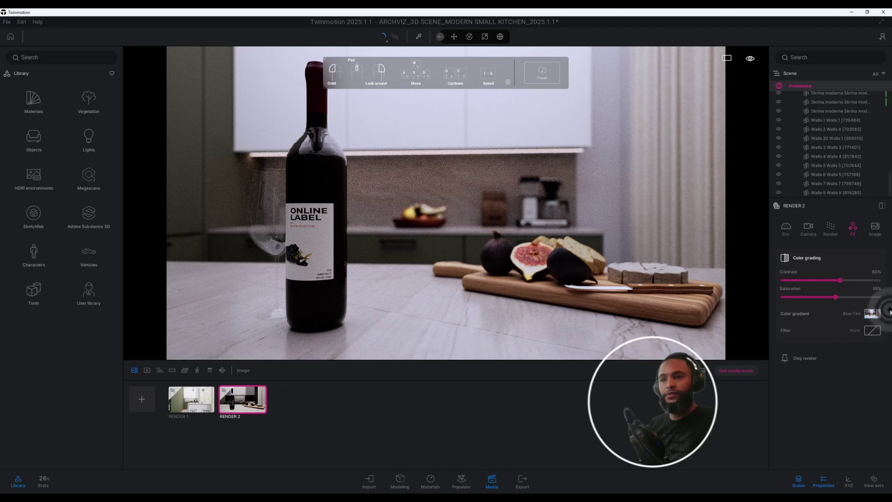
# - Toggle the camera filmback setting after viewing the image output settings
pyautogui.click(875, 232)
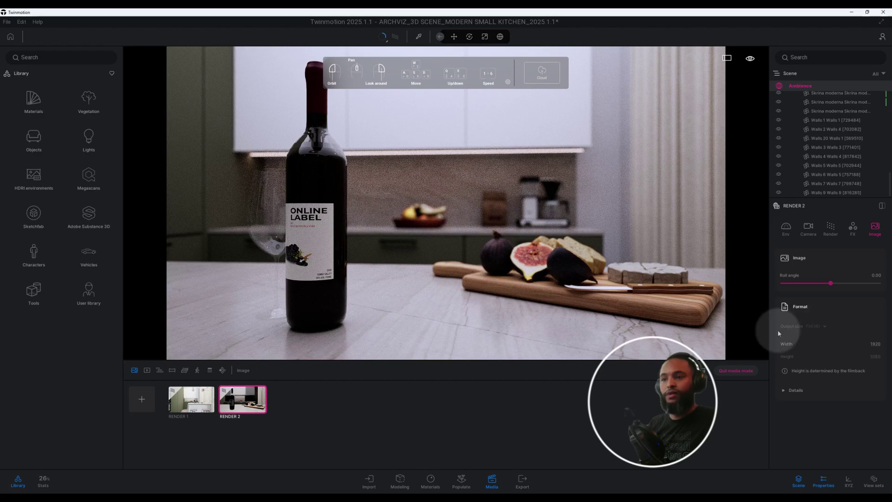
pyautogui.click(808, 228)
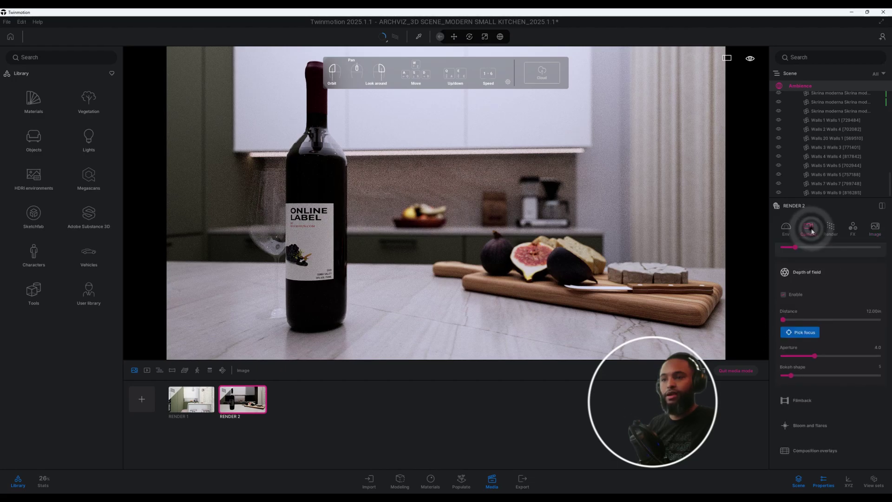
pyautogui.click(807, 402)
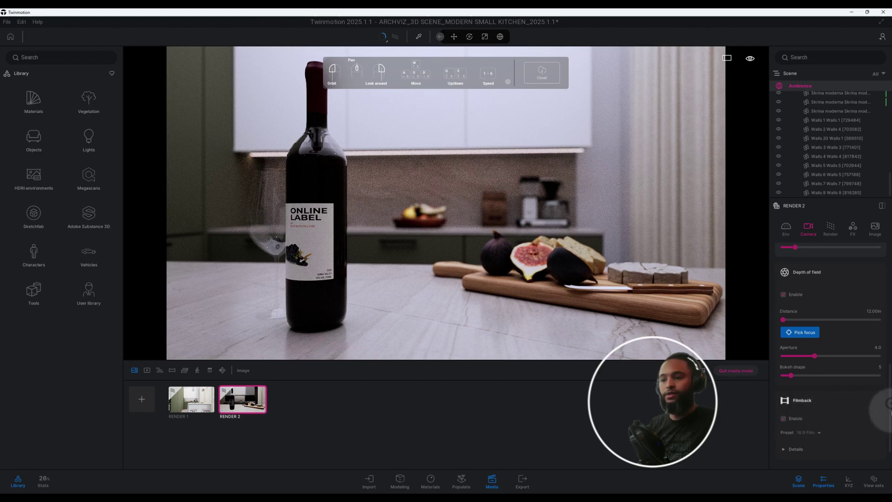
pyautogui.moveTo(884, 412); pyautogui.dragTo(888, 431)
pyautogui.click(792, 375)
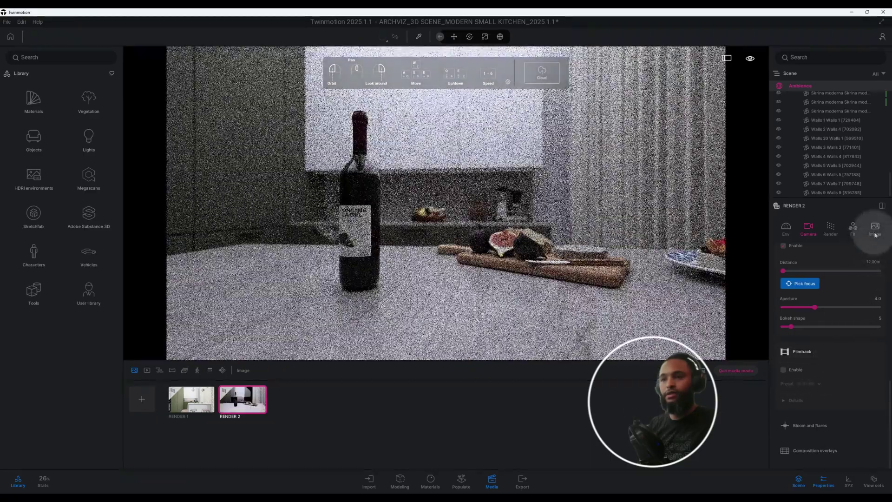
# - Set the image output size to 4K UHD, 3840x2160
pyautogui.click(875, 229)
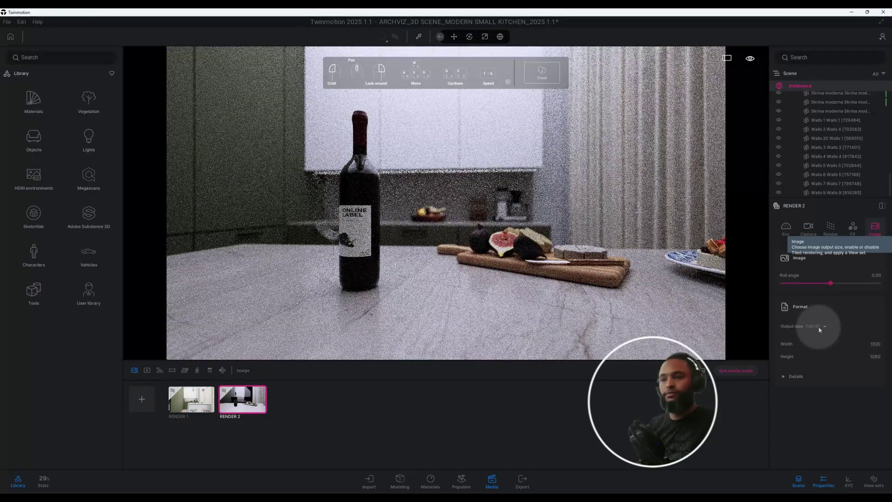
pyautogui.click(816, 326)
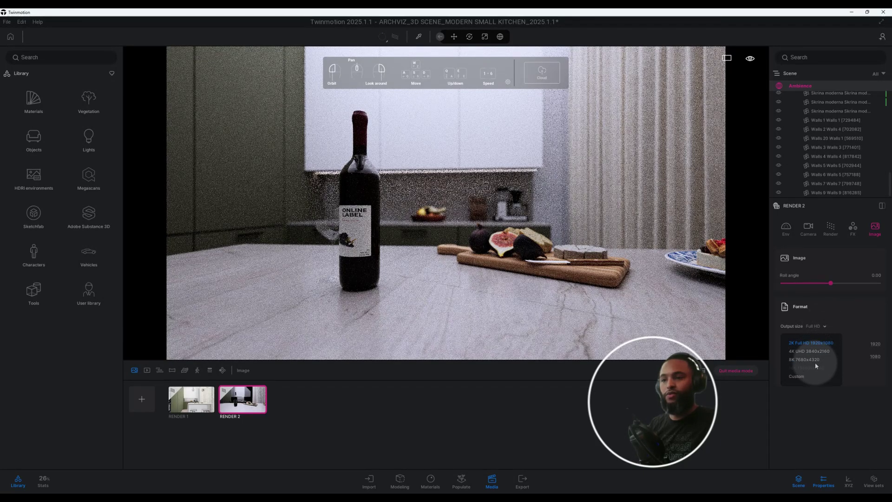
pyautogui.click(823, 352)
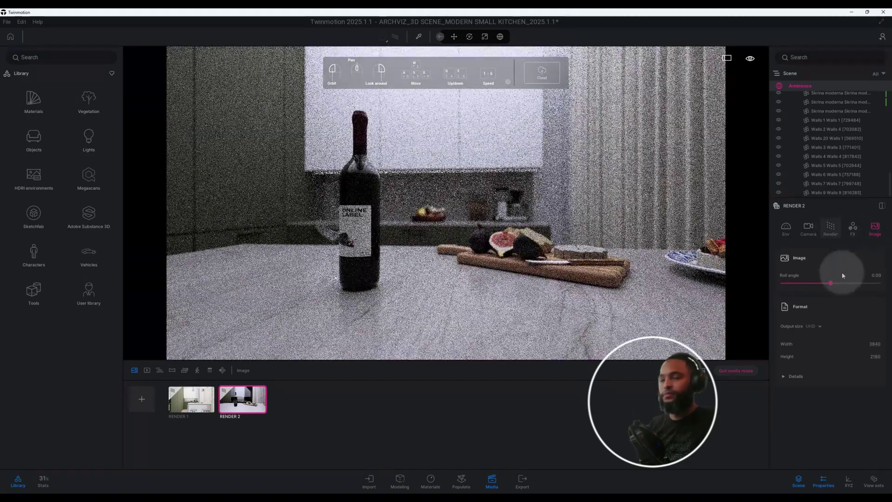
# - Re-enable the camera filmback, then return to the image output settings
pyautogui.click(816, 229)
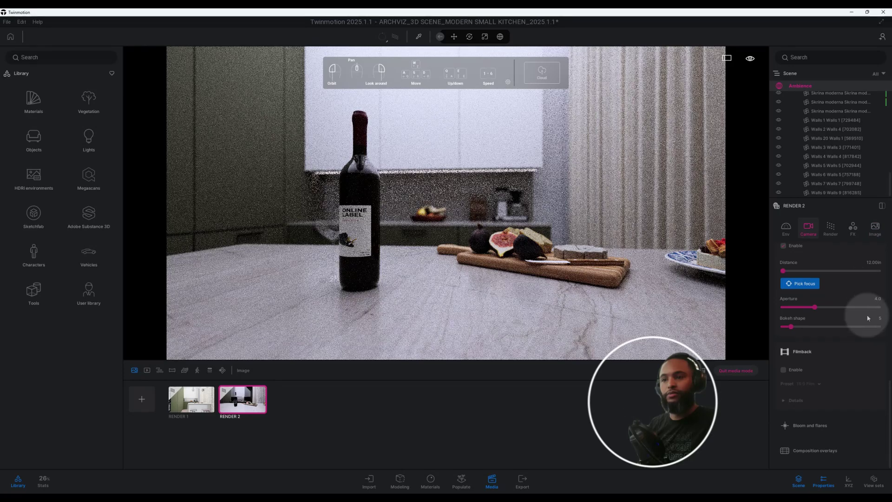
pyautogui.click(784, 369)
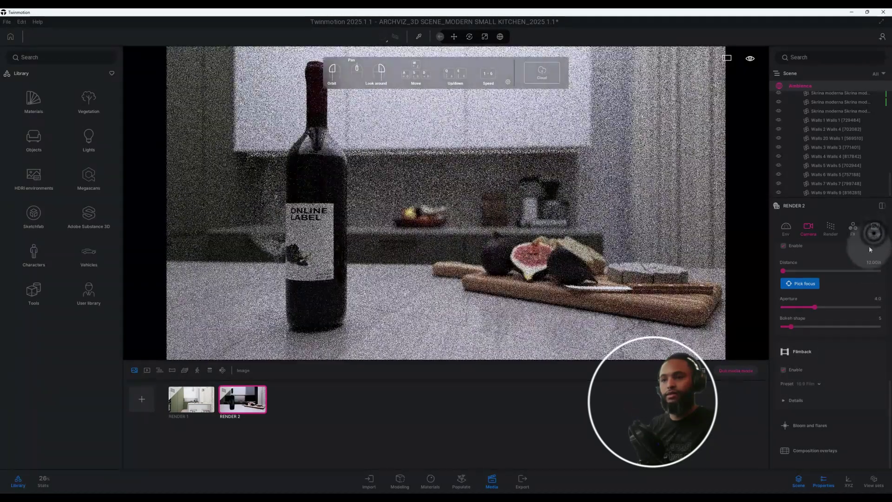
pyautogui.click(872, 232)
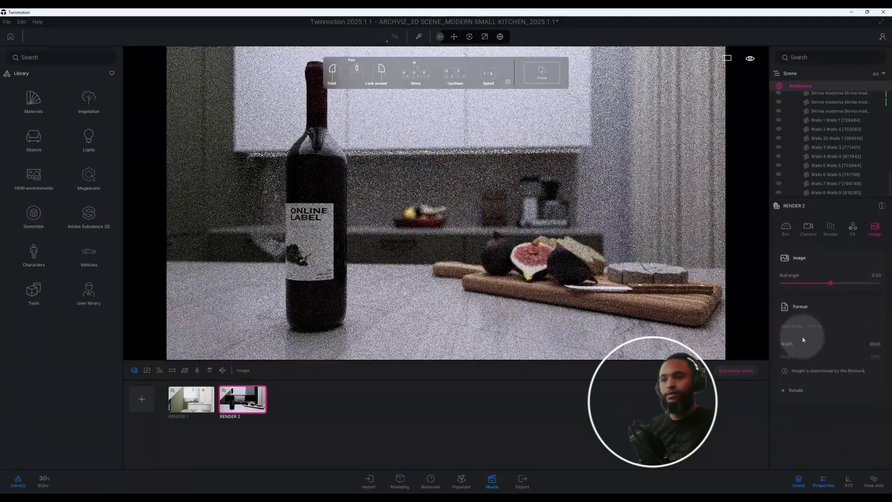